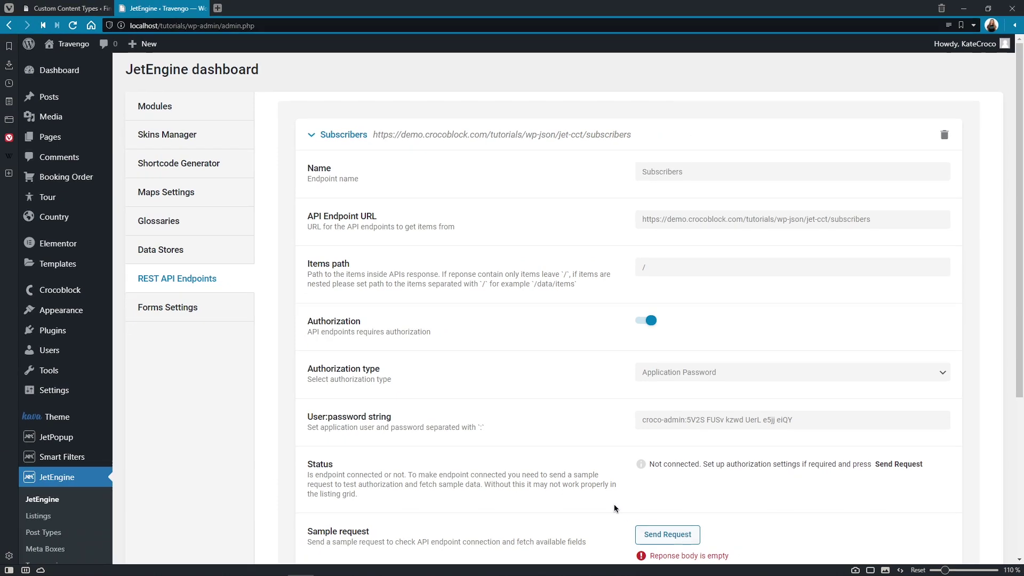
- Switch to the remote site's Subscribers content type settings
left_click(93, 15)
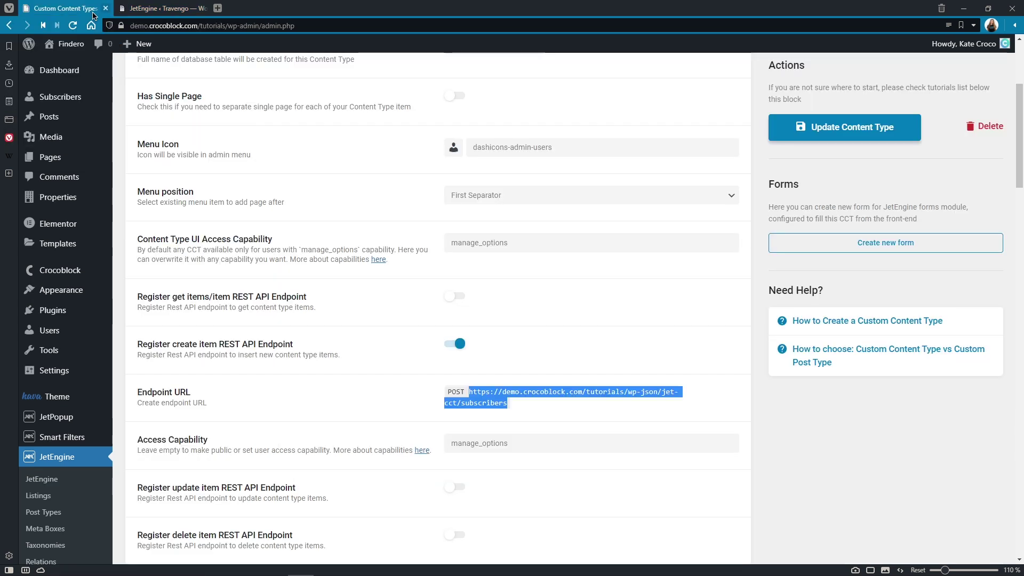
- Add a Subscribers item with Name 'Test', Surname 'Test' and a test e-mail, then return to the list
left_click(77, 100)
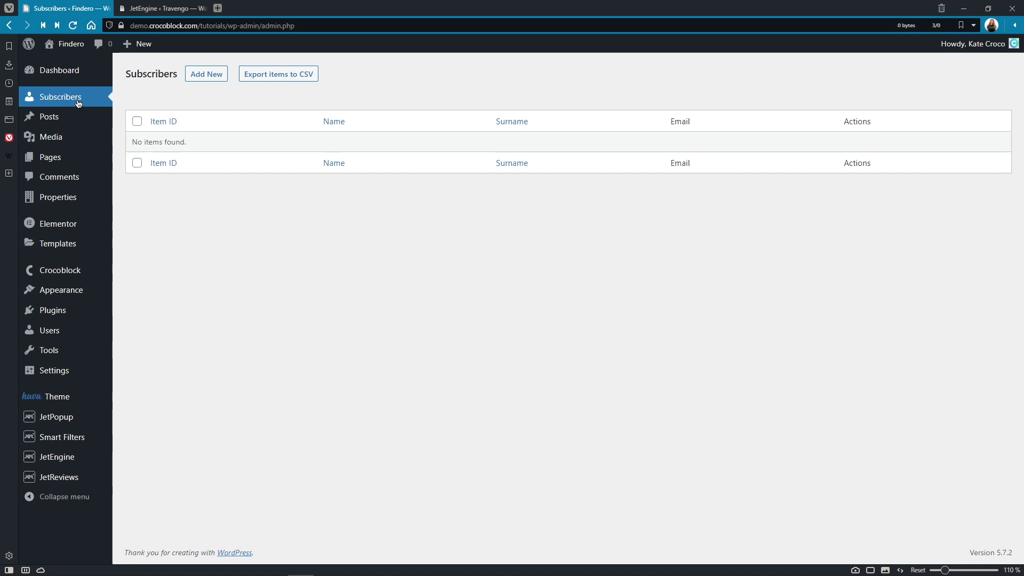
left_click(201, 74)
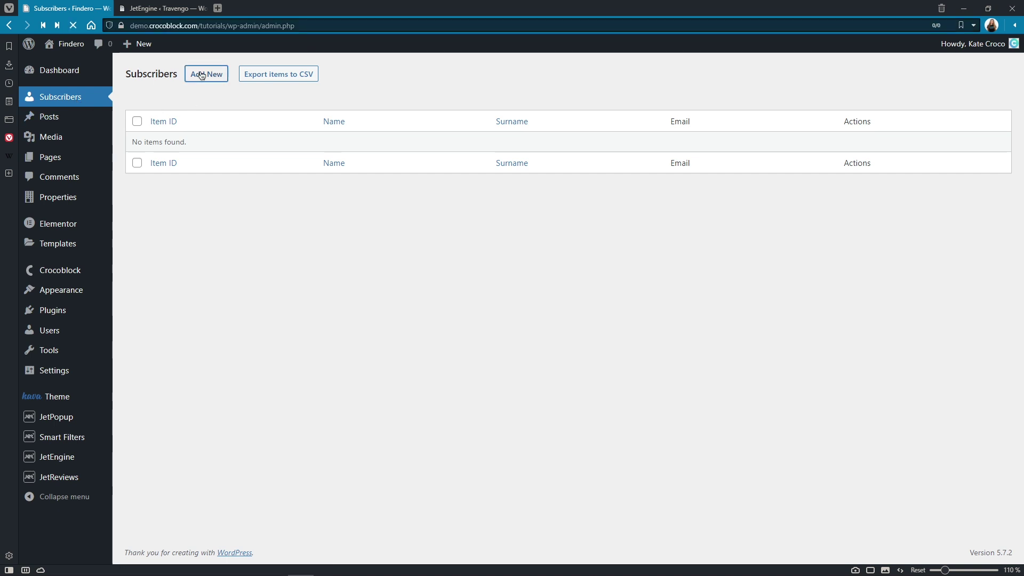
left_click(414, 142)
type("Test")
key("Tab")
type("Test")
key("Tab")
type("test@test.com")
left_click(895, 187)
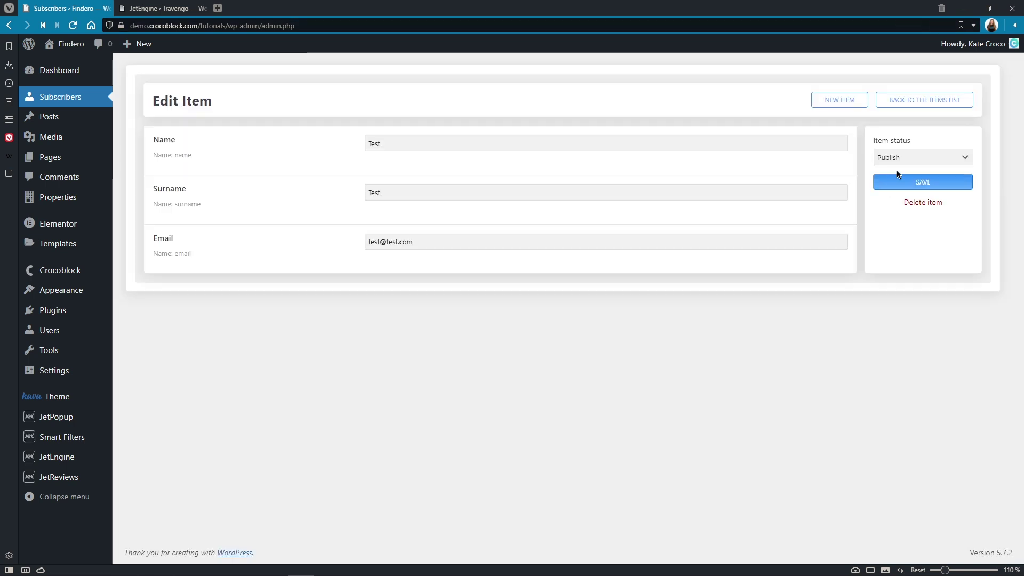
left_click(897, 100)
left_click(432, 98)
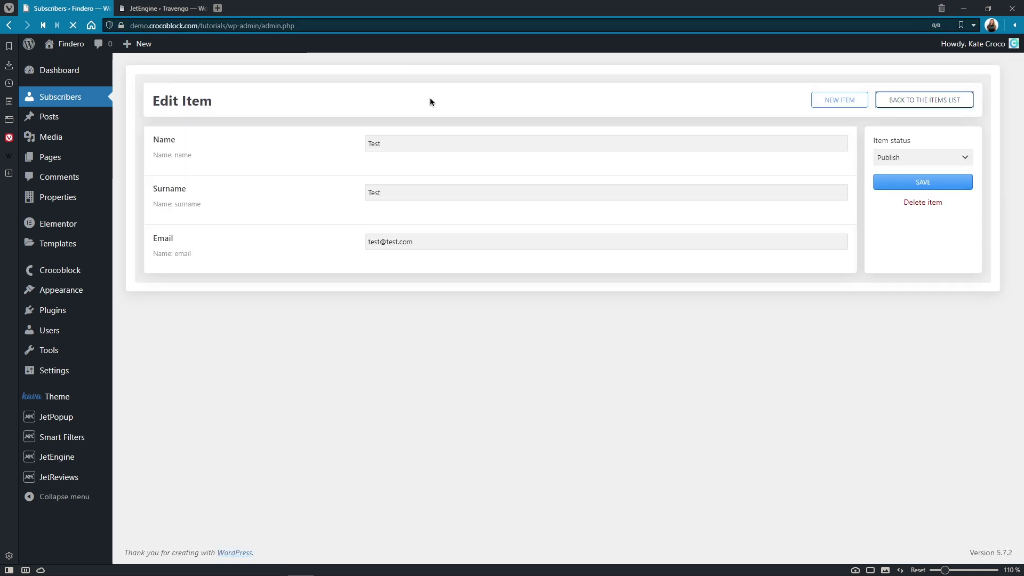
- On the local site, send a sample request to the Subscribers endpoint and save the endpoint settings
left_click(162, 7)
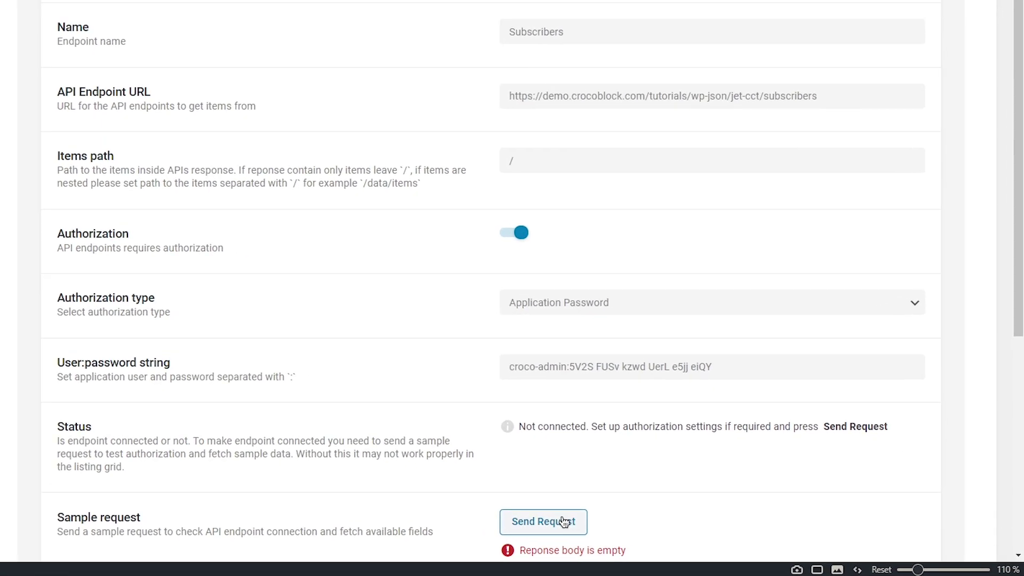
left_click(564, 522)
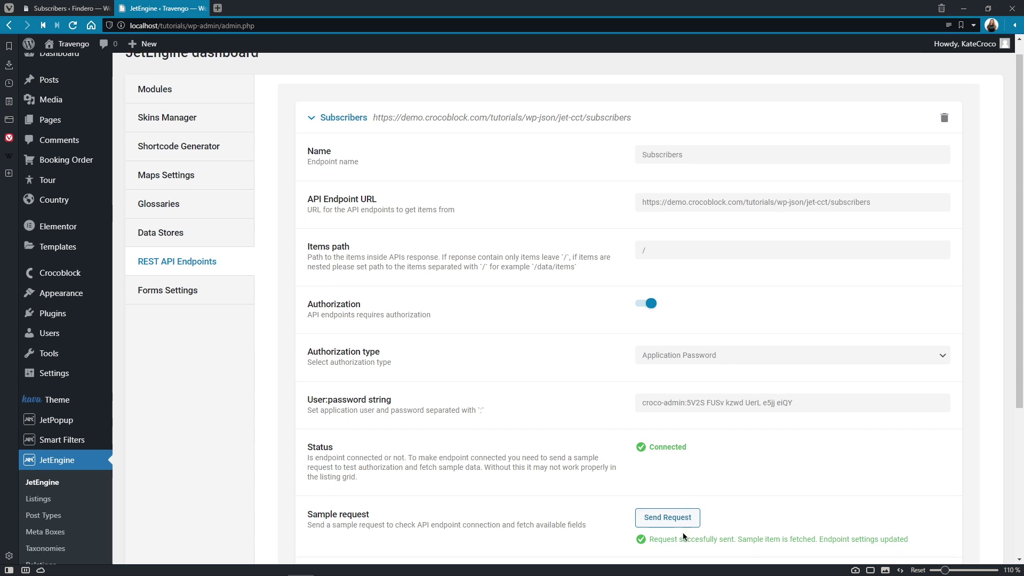
scroll(682, 532, "down", 3)
left_click(348, 480)
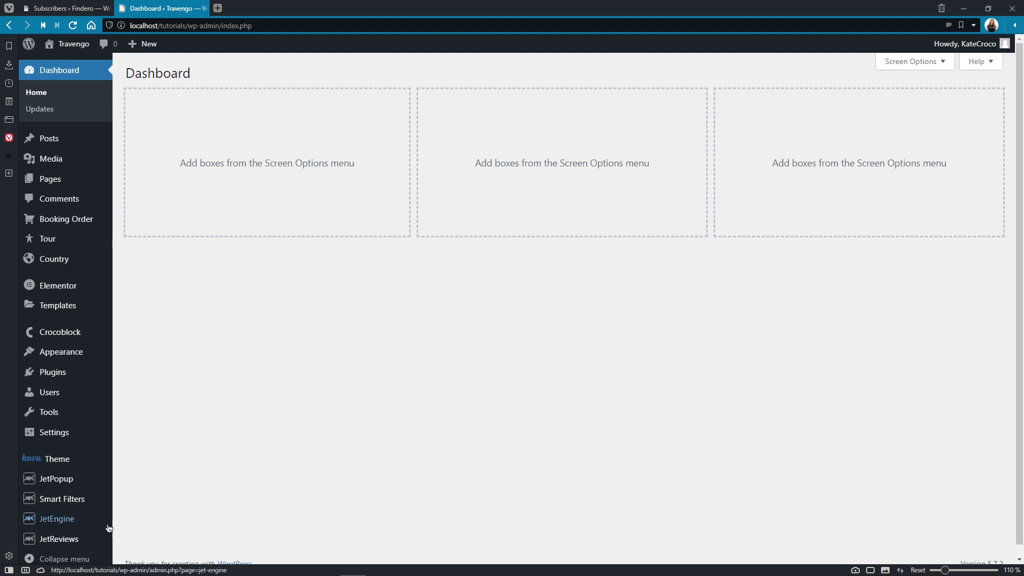
- Add a new form under JetEngine Forms and title it 'Subscription form'
mouse_move(85, 522)
left_click(135, 517)
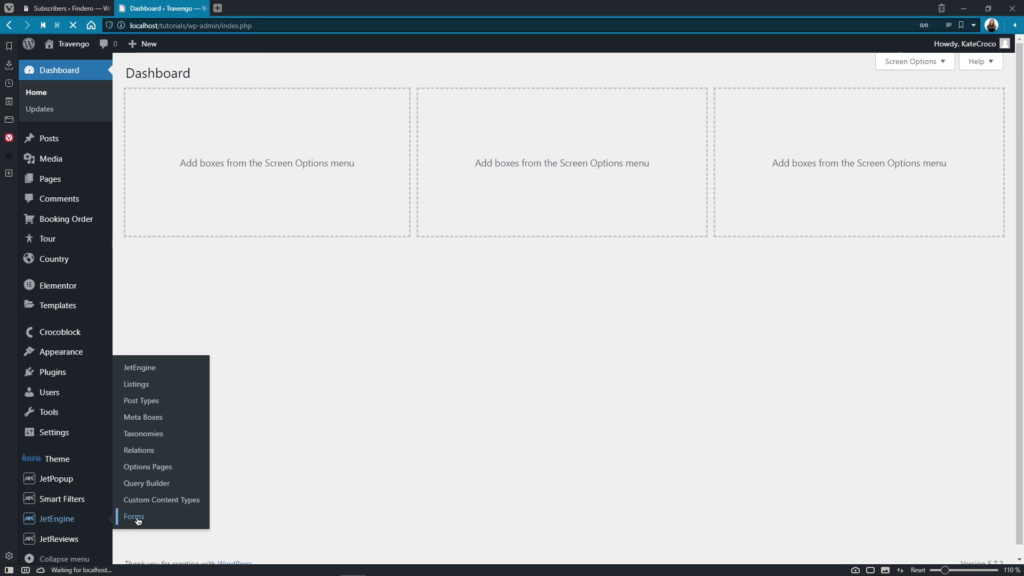
left_click(194, 73)
type("Subscription form")
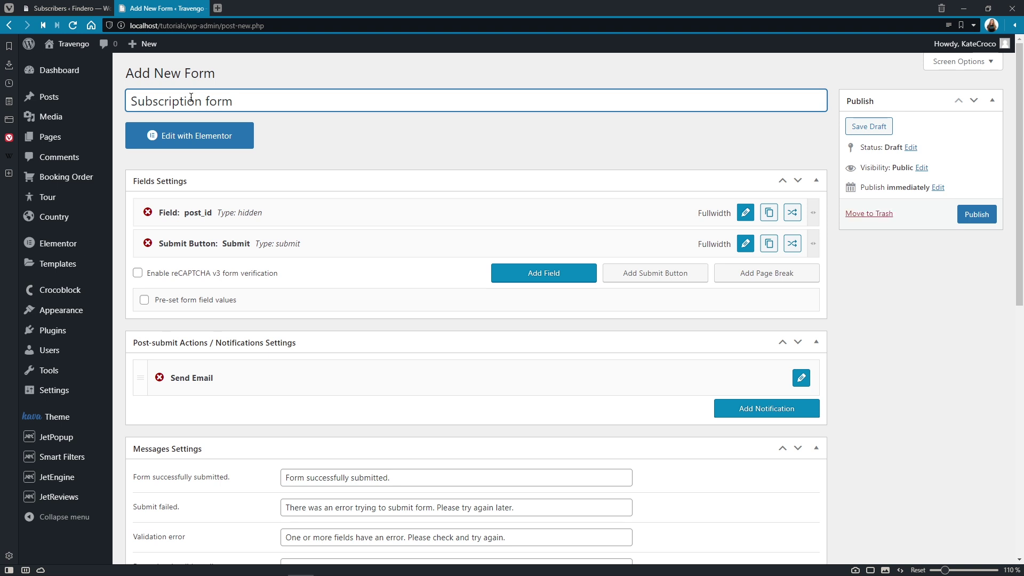
- Add three text fields to the form
left_click(507, 274)
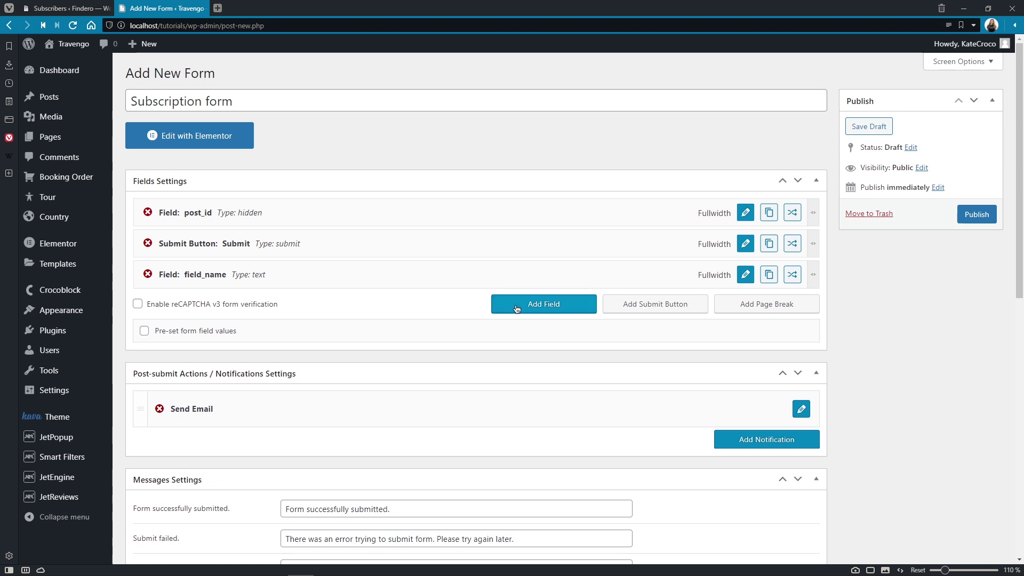
left_click(515, 305)
left_click(523, 336)
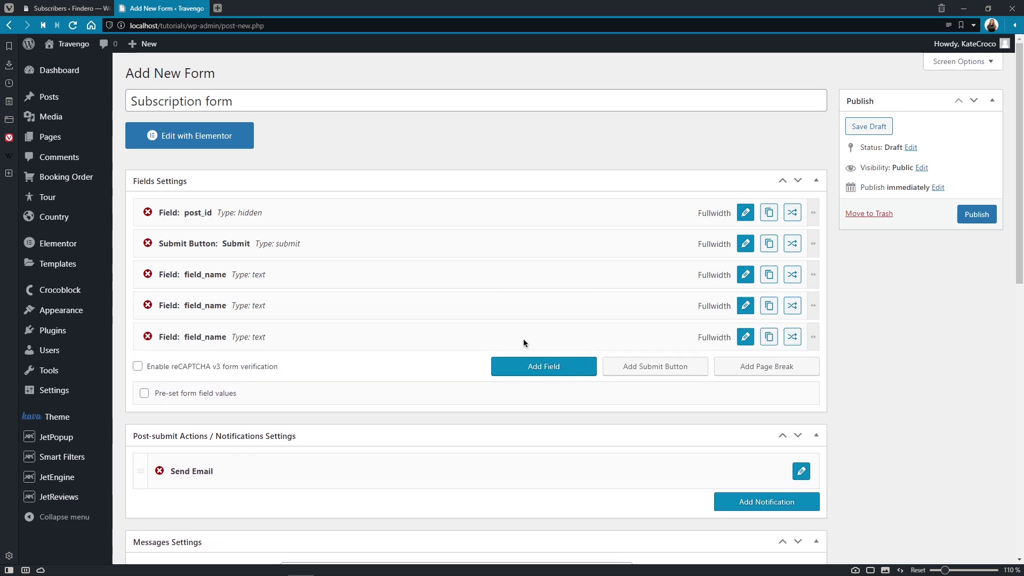
- Delete the hidden post_id field and move the Submit button below the three fields
left_click(149, 214)
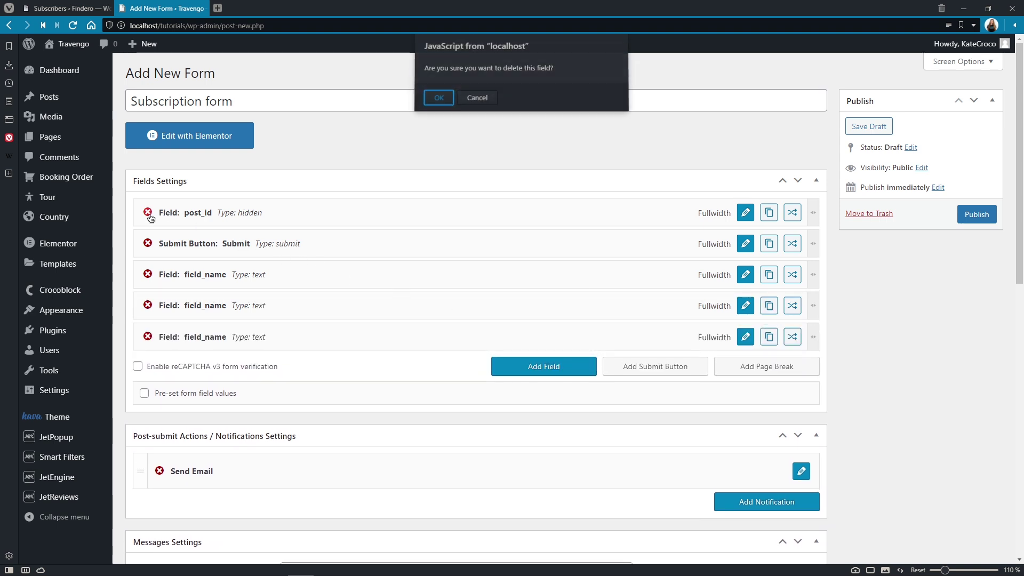
left_click(431, 101)
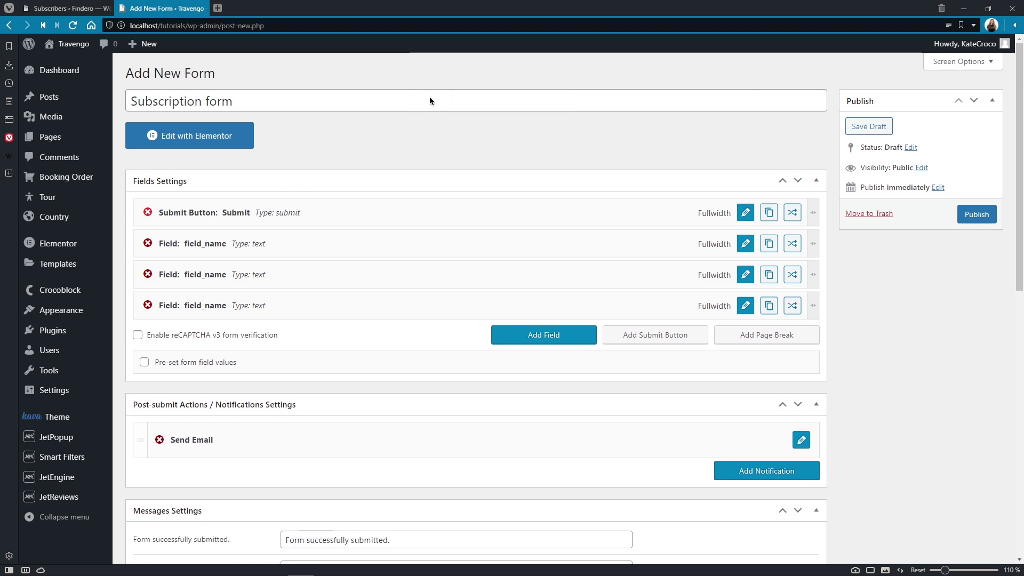
left_click_drag(251, 213, 246, 310)
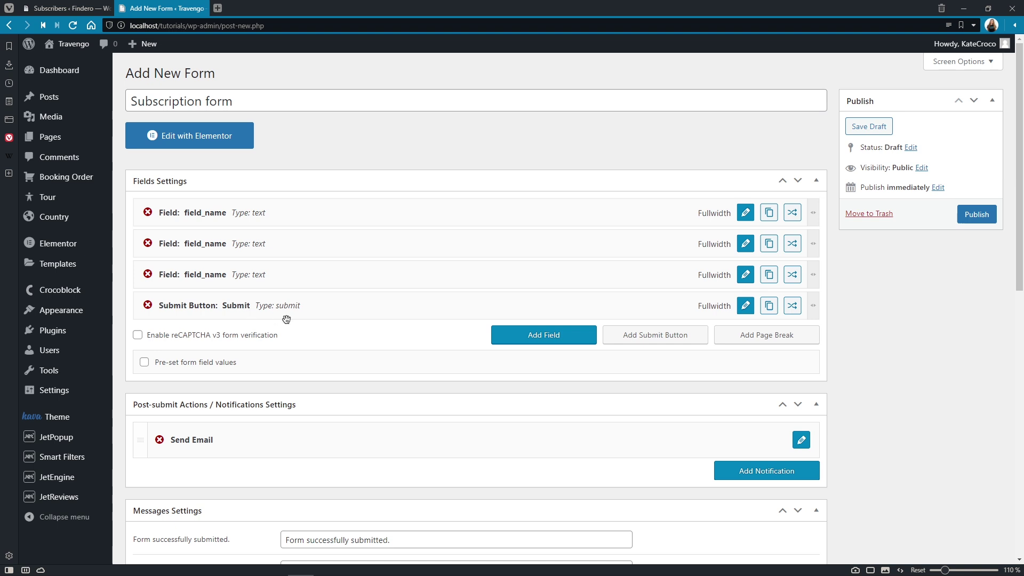
left_click(745, 213)
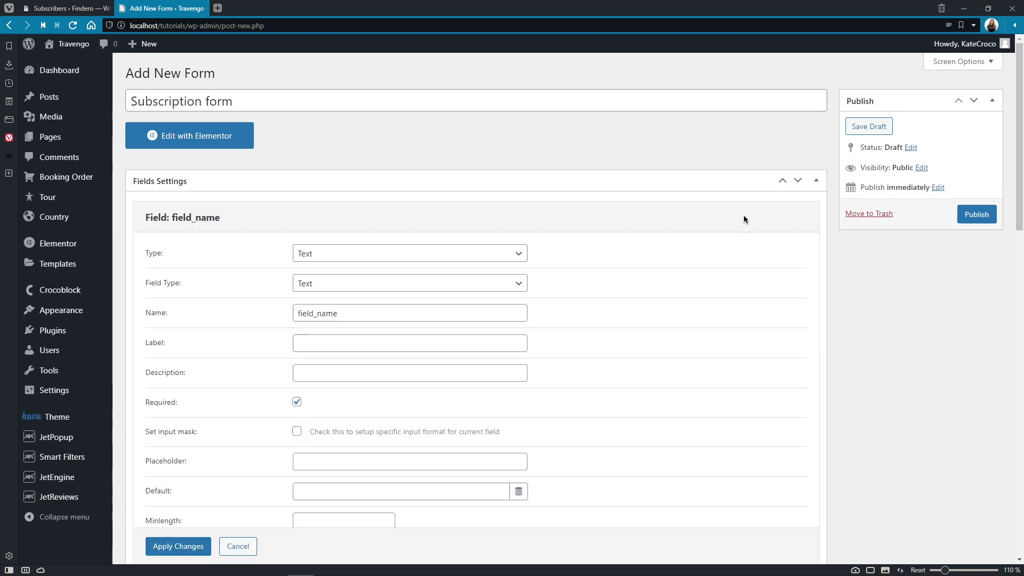
- Keep the first field as a Text field and rename it from field_name to 'name'
left_click(526, 252)
left_click(521, 269)
left_click(521, 283)
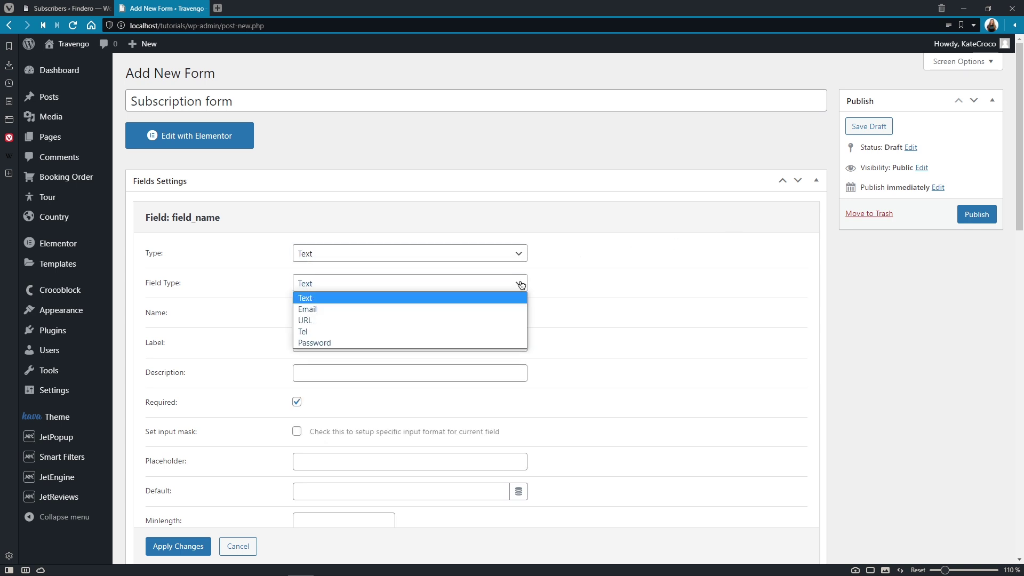
left_click(518, 293)
left_click(498, 318)
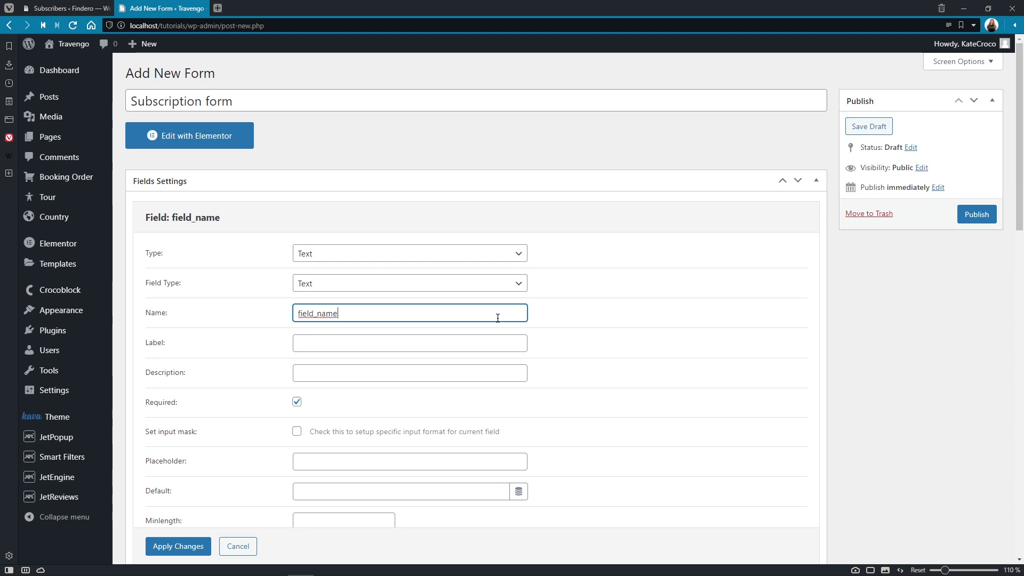
left_click_drag(321, 315, 286, 314)
key("BackSpace")
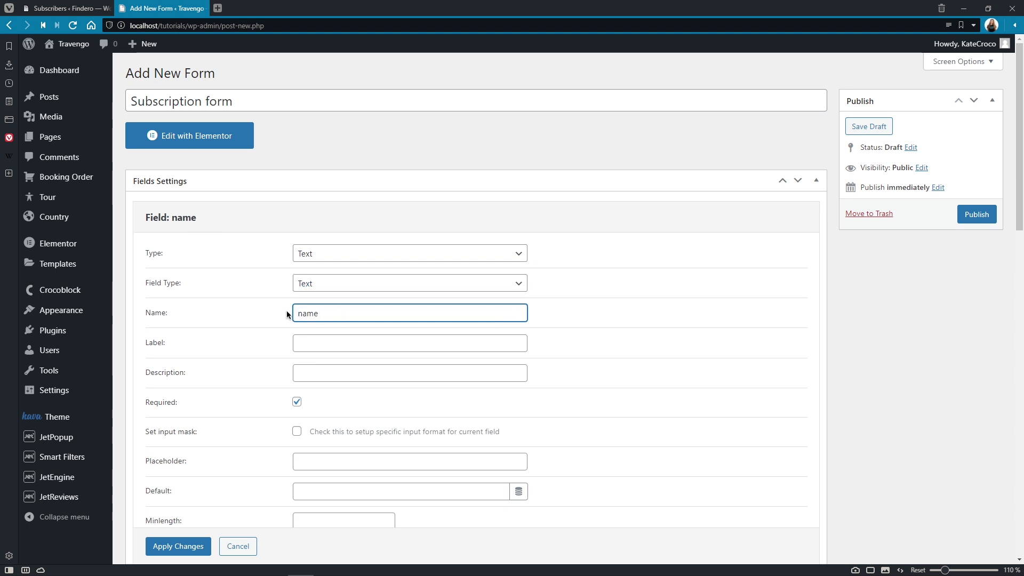
- Give the field the label 'First name' and apply the changes
left_click(314, 342)
type("First name")
left_click(316, 375)
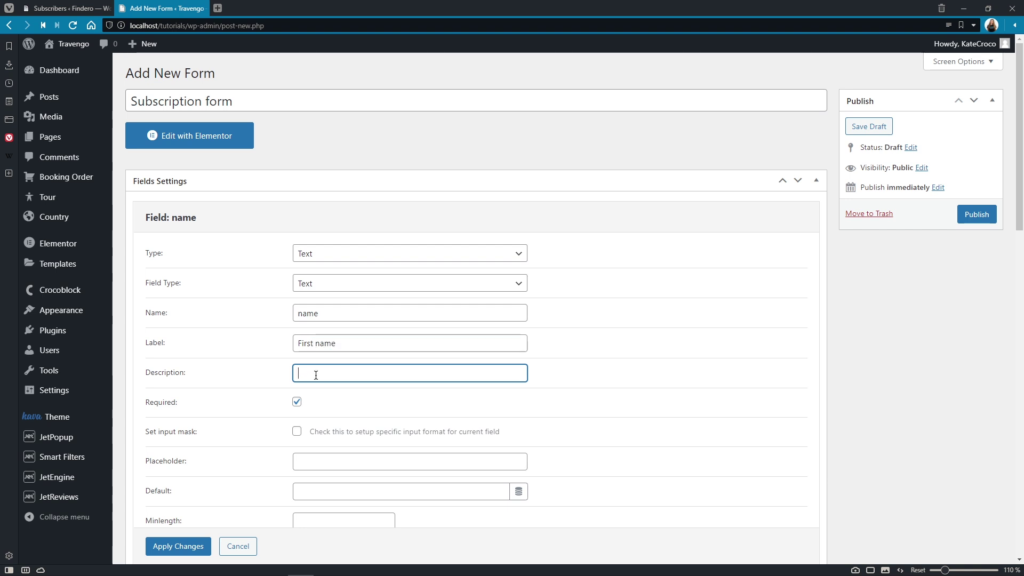
left_click(312, 401)
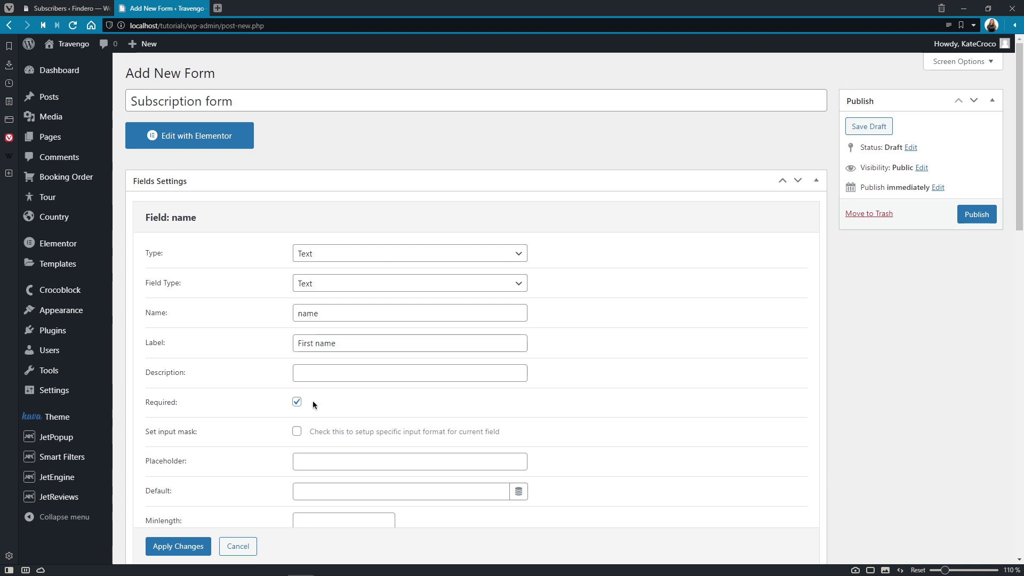
middle_click(313, 401)
scroll(312, 421, "down", 3)
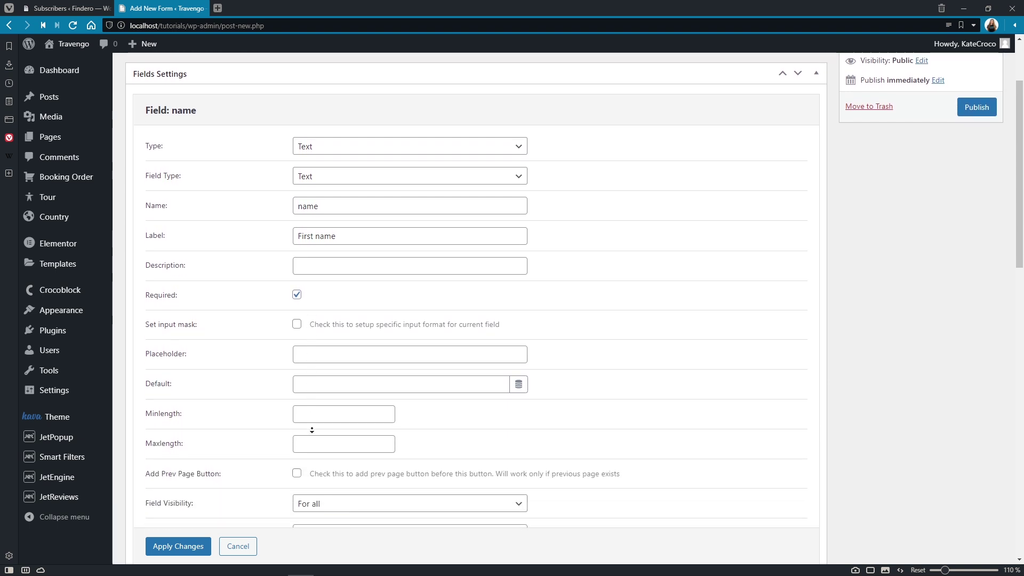
scroll(312, 430, "down", 1)
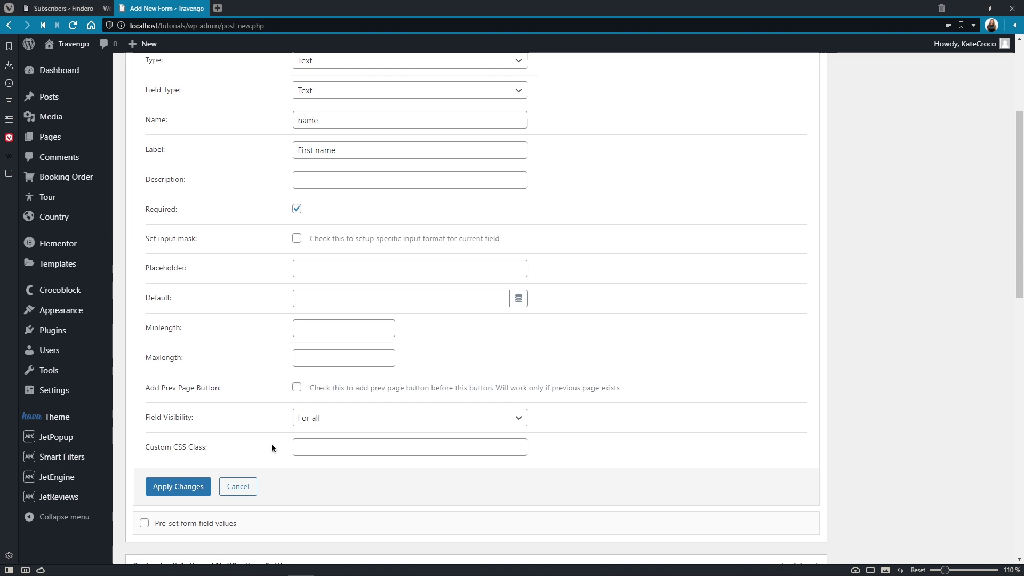
left_click(195, 483)
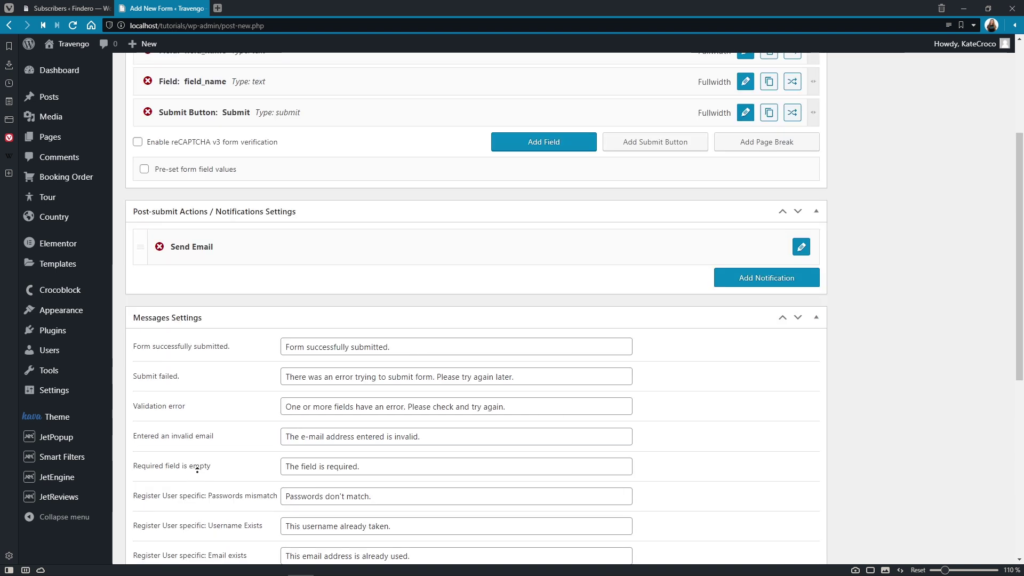
scroll(195, 469, "up", 4)
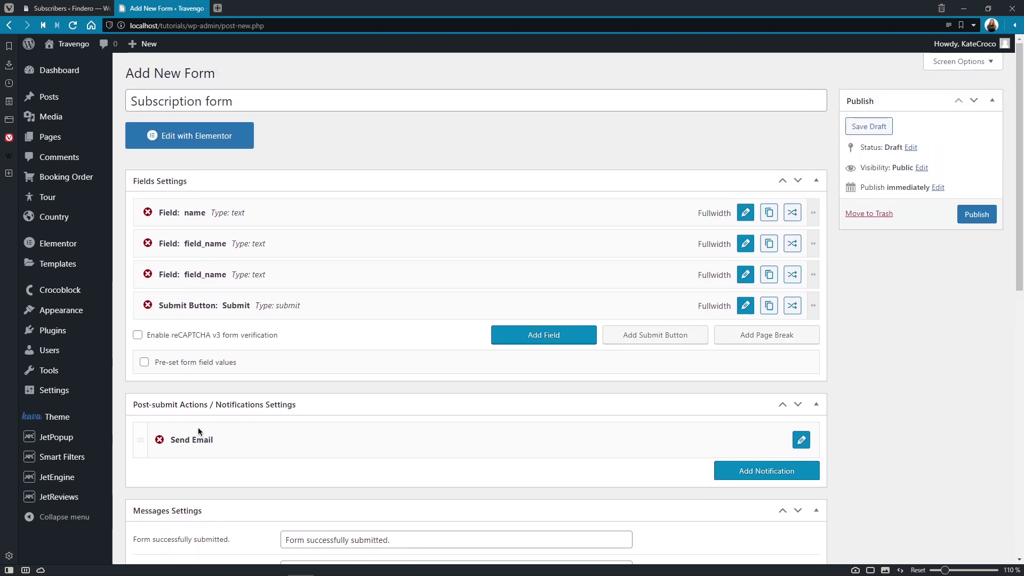
- Keep the second field as a Text field and rename it 'surname'
left_click(744, 245)
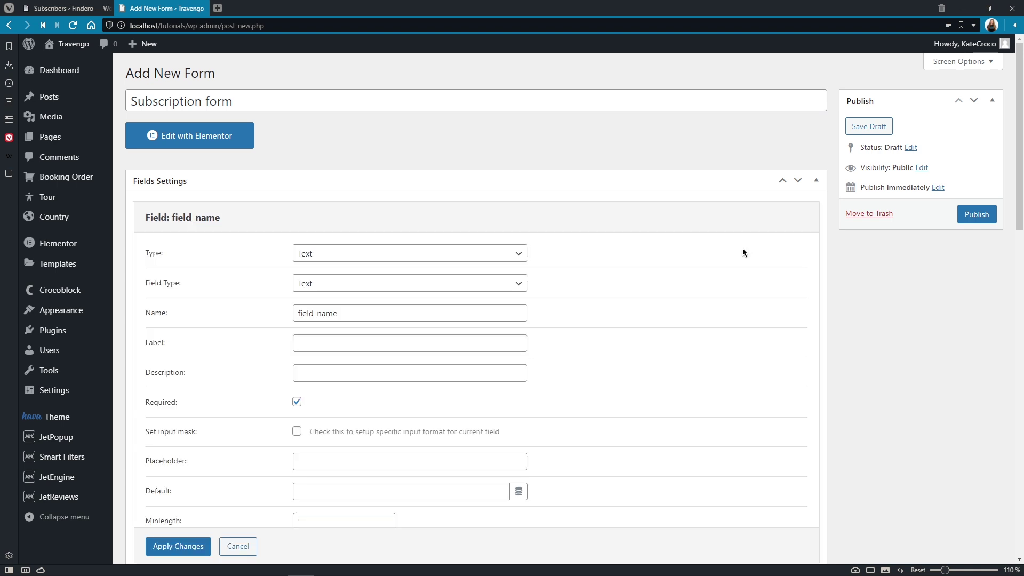
left_click(520, 253)
left_click(517, 267)
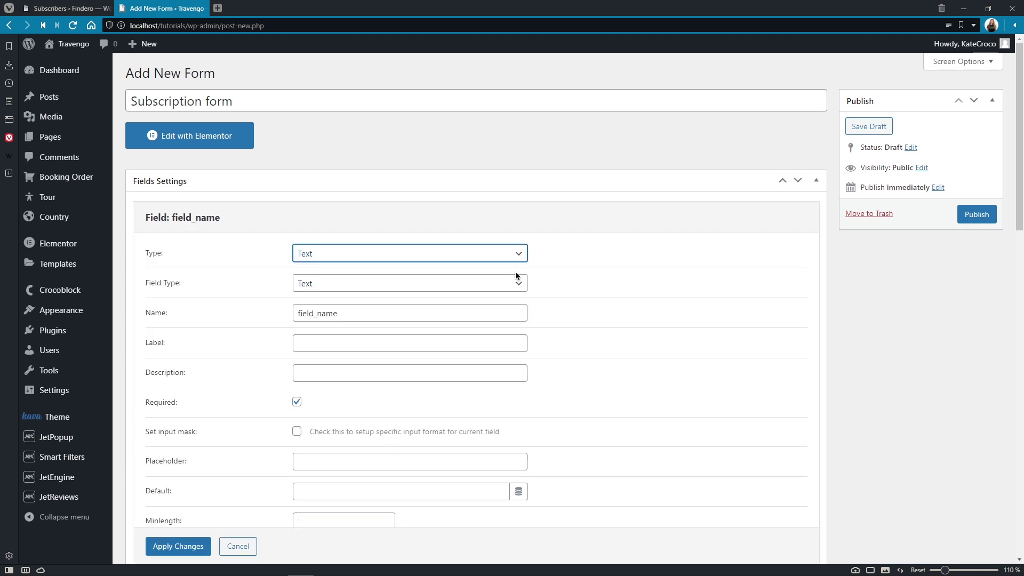
left_click(520, 286)
left_click(514, 296)
left_click(510, 320)
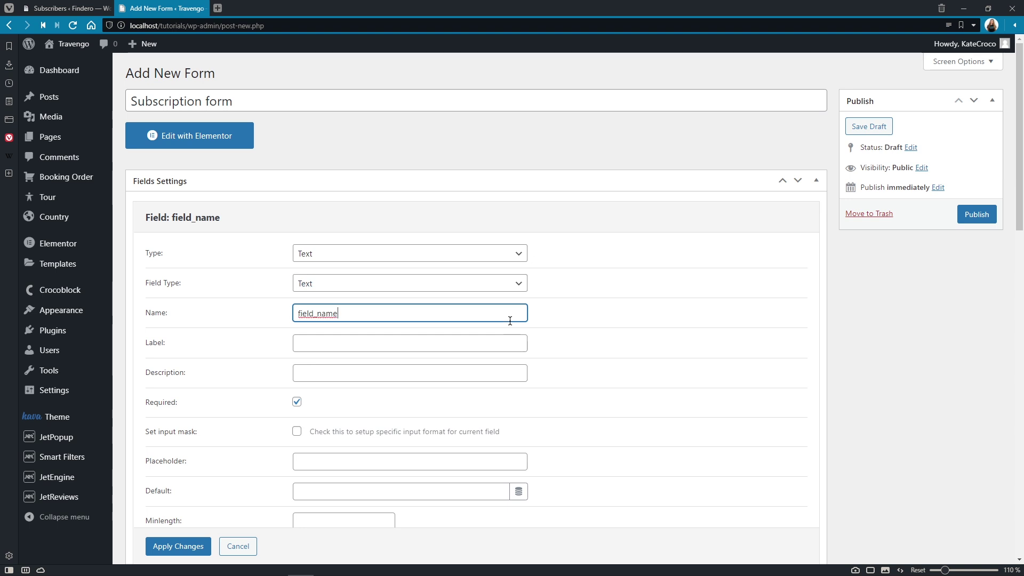
key("ctrl+a")
type("surname")
- Give the surname field the label 'Last name' and apply the changes
key("Tab")
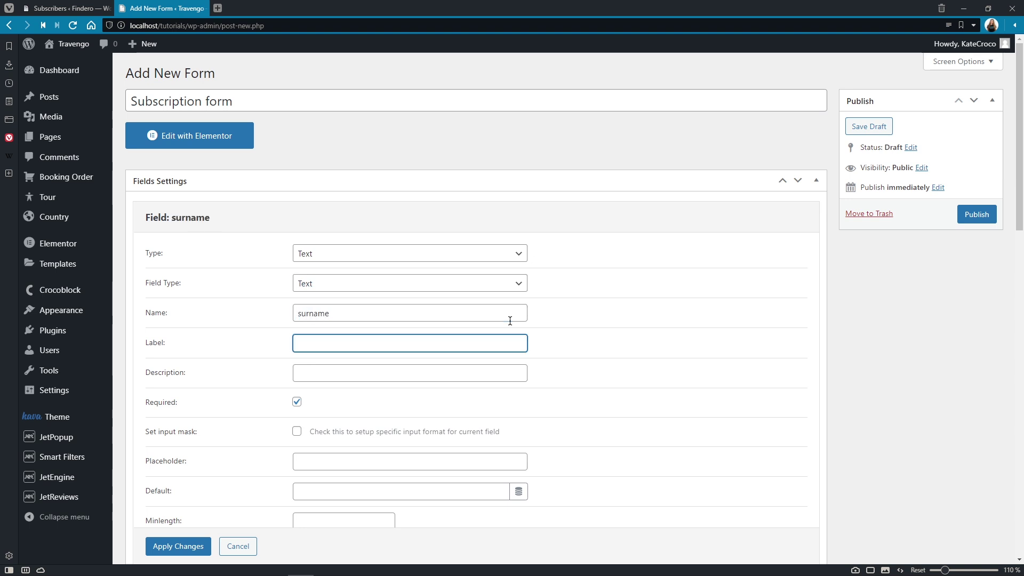
type("Last name")
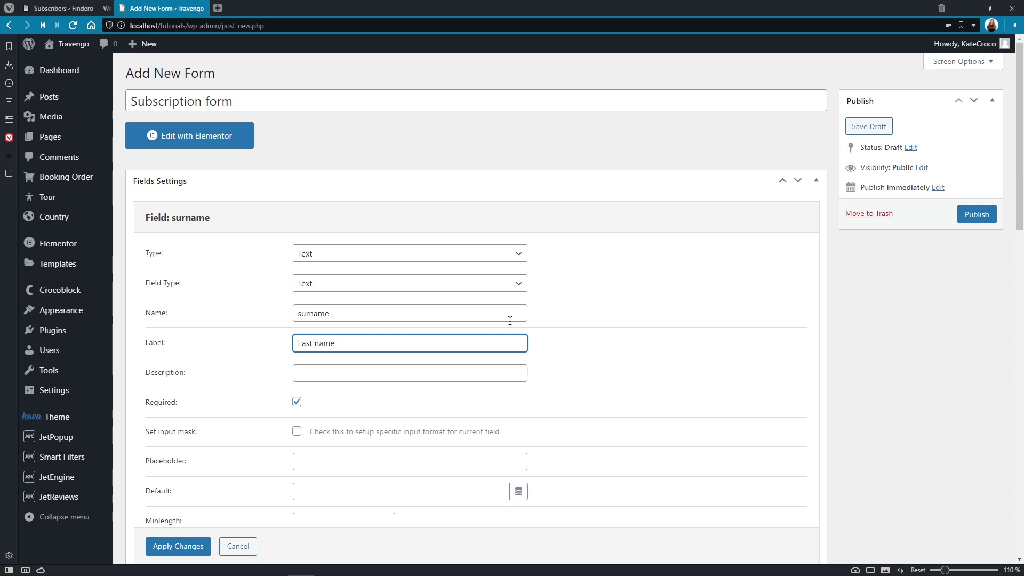
key("Tab")
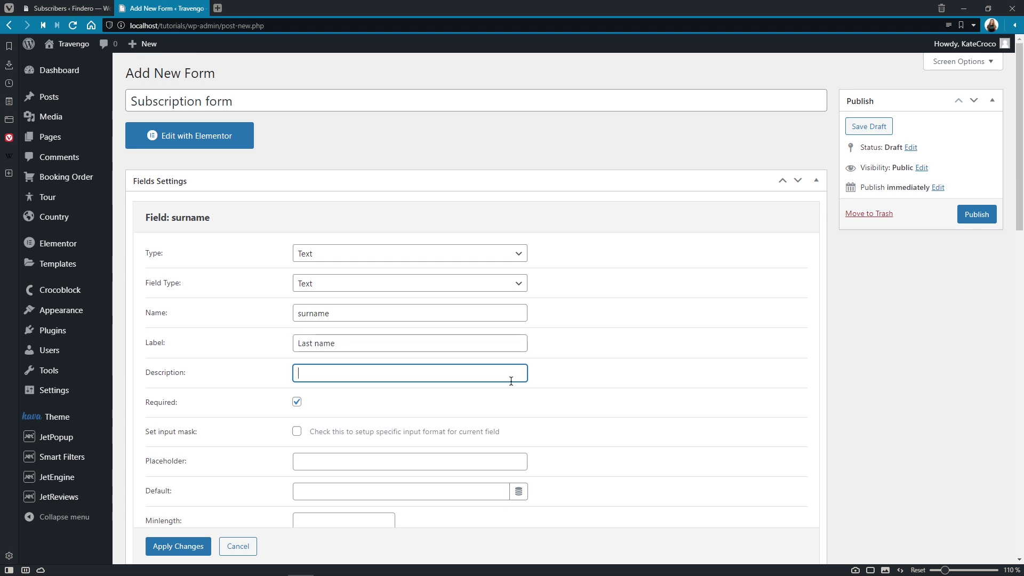
left_click(509, 406)
middle_click(509, 411)
scroll(510, 411, "down", 2)
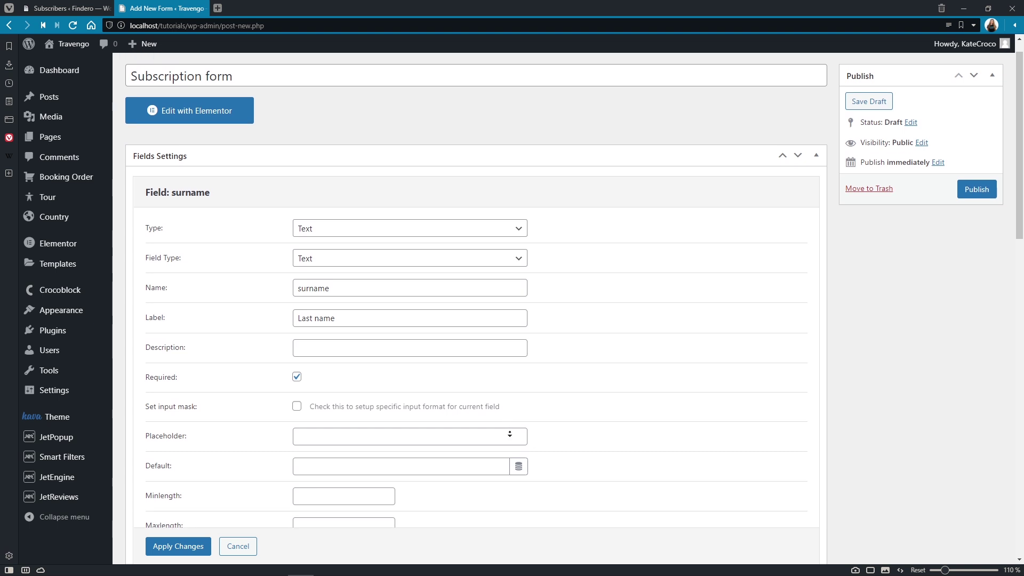
left_click(200, 545)
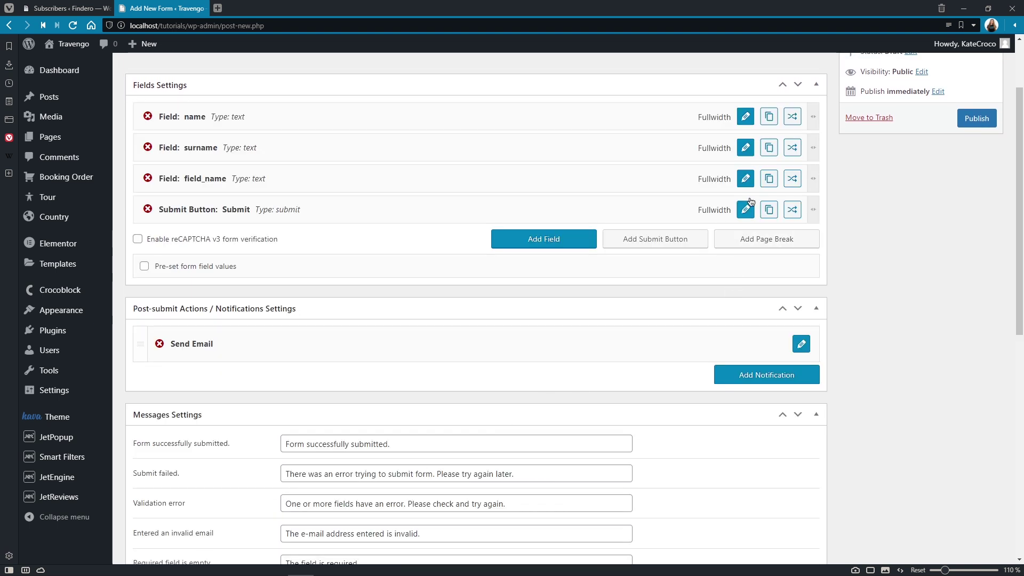
- Switch the third field's input type from Text to Email
left_click(747, 180)
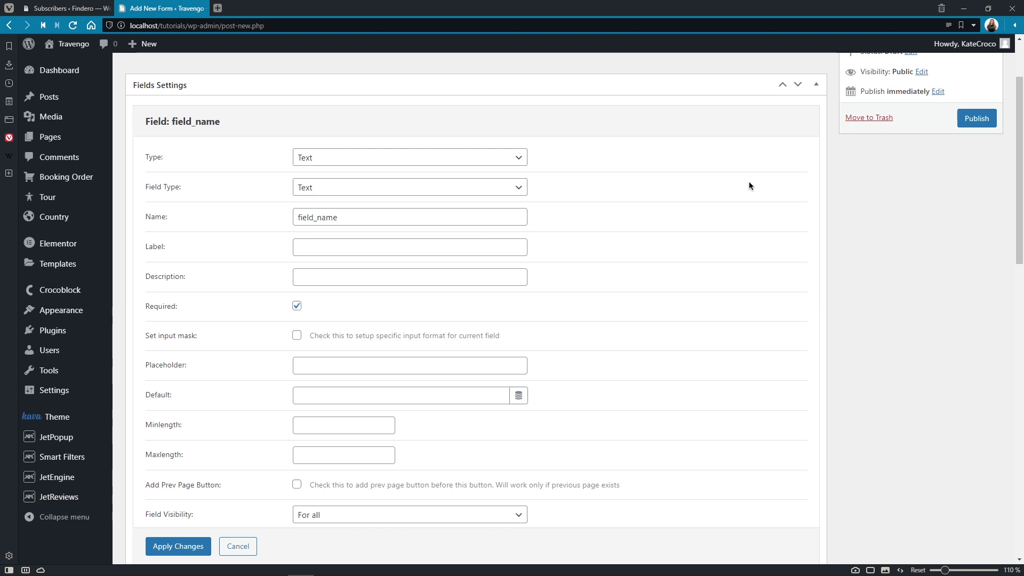
left_click(517, 158)
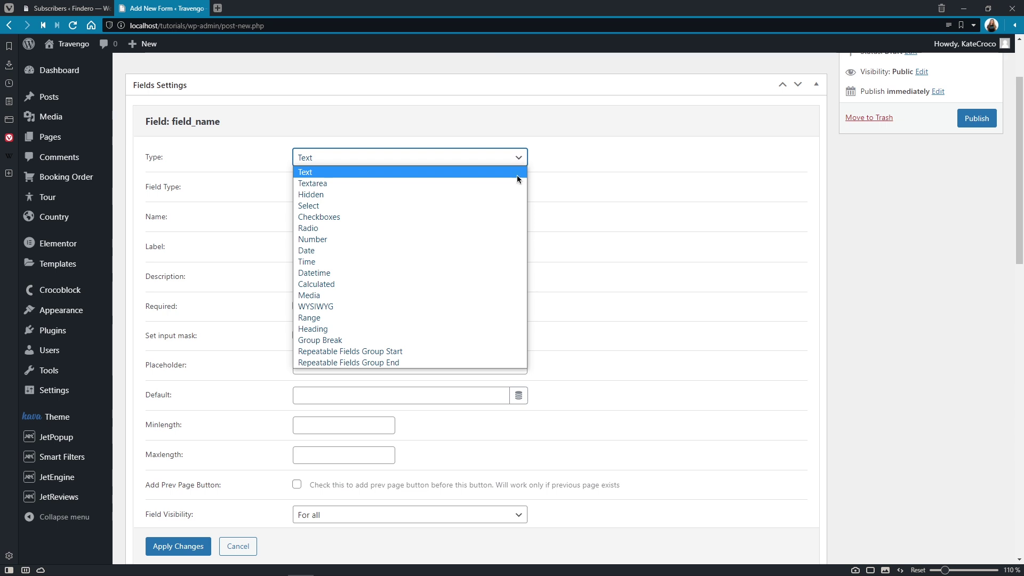
left_click(517, 176)
left_click(517, 186)
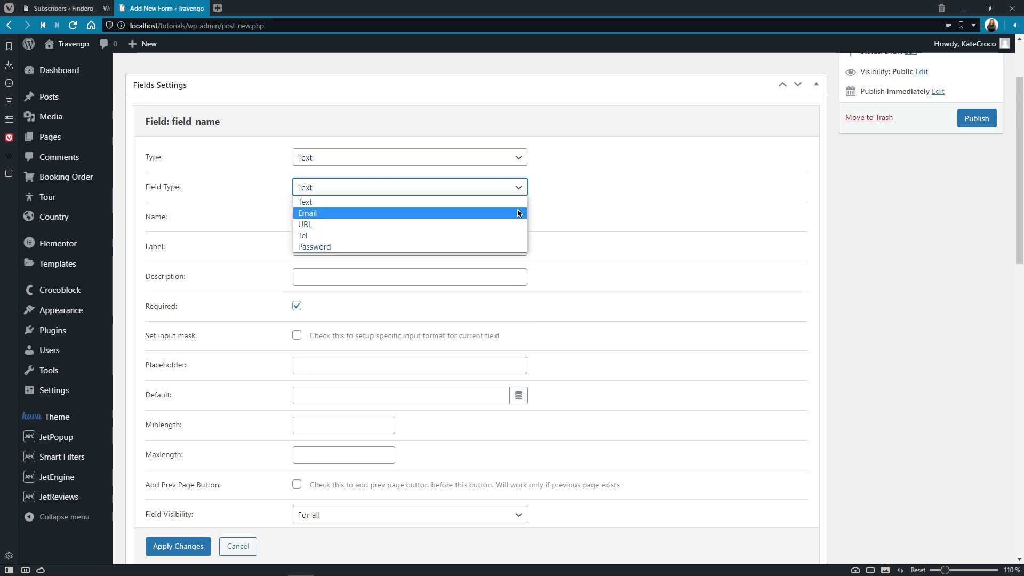
left_click(517, 211)
- Name the third field 'email', label it 'Email', and apply the changes
left_click(517, 214)
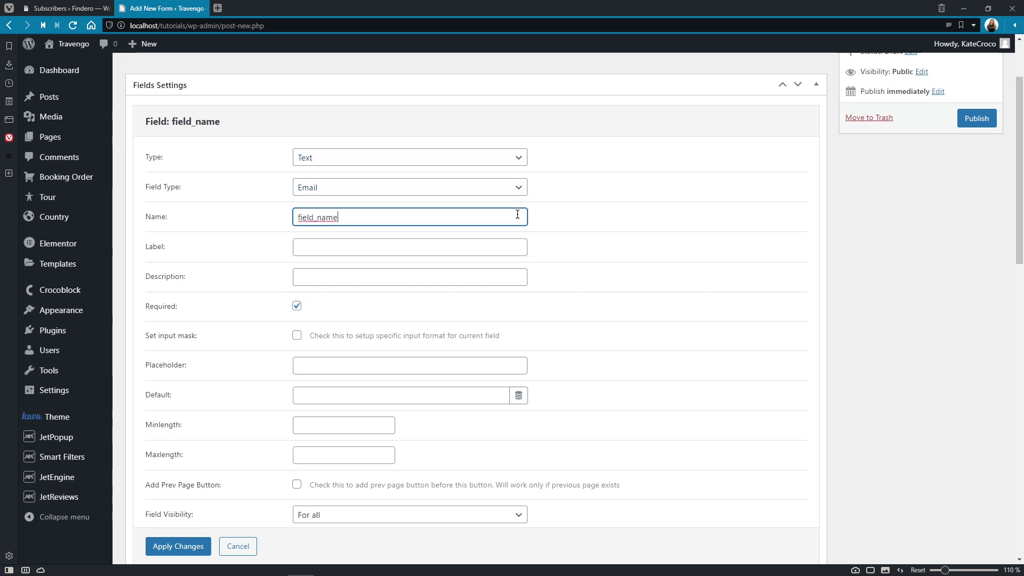
key("ctrl+a")
type("email")
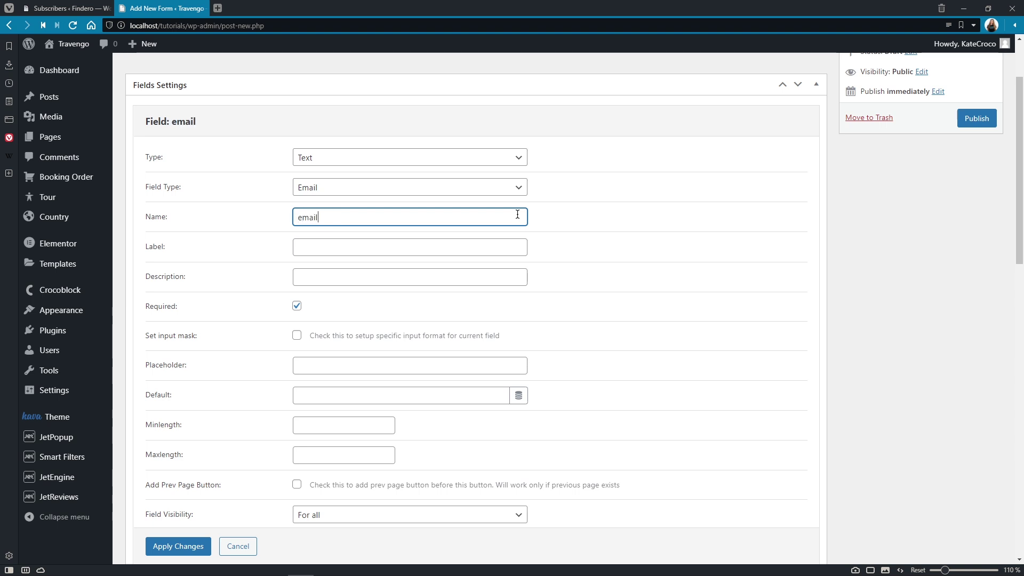
left_click(513, 246)
type("Email")
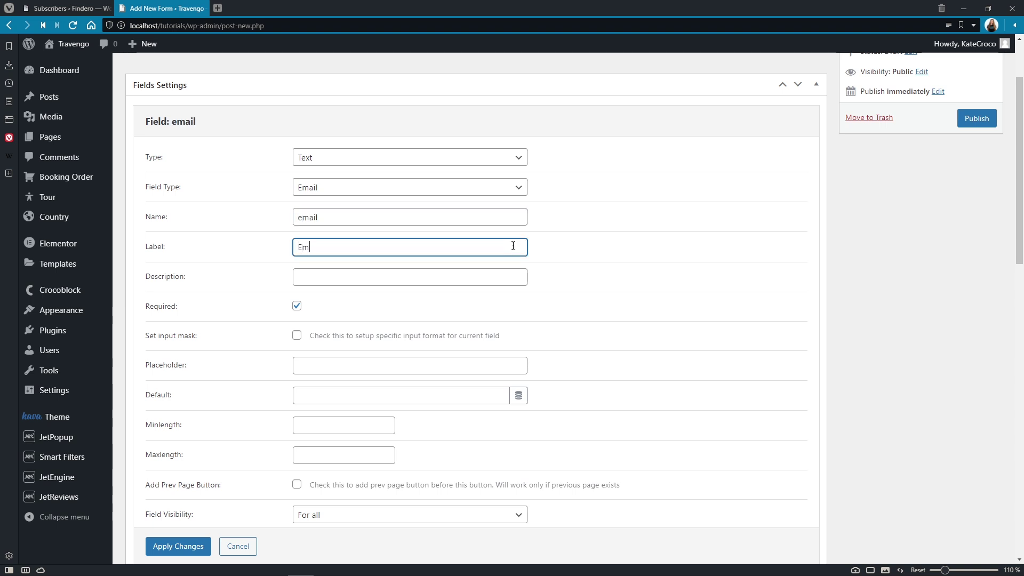
left_click(511, 271)
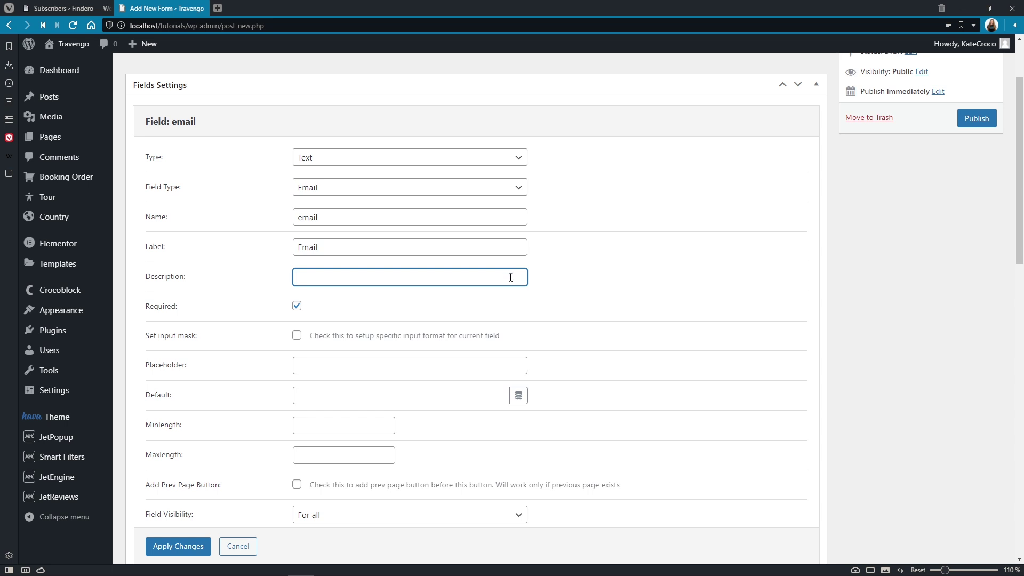
left_click(194, 540)
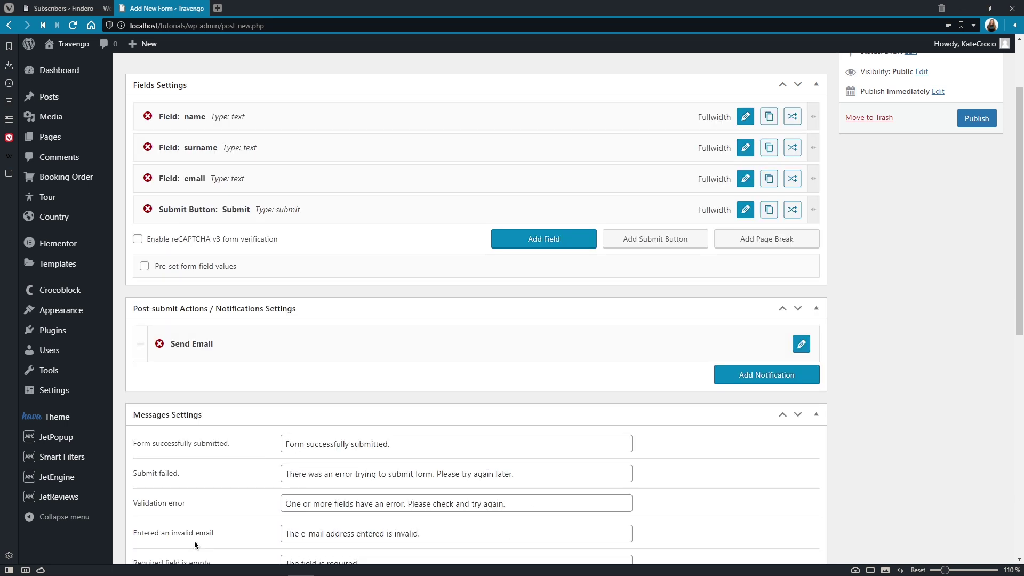
- Change the submit button's label from 'Submit' to 'Subscribe' and apply it
left_click(745, 209)
left_click_drag(369, 159, 314, 156)
type("scribe")
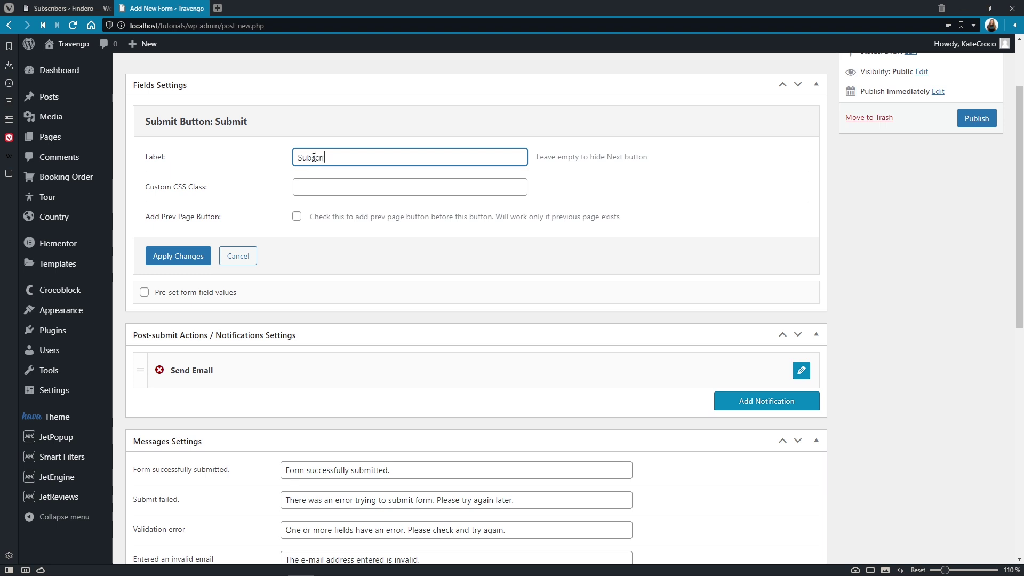
left_click(195, 256)
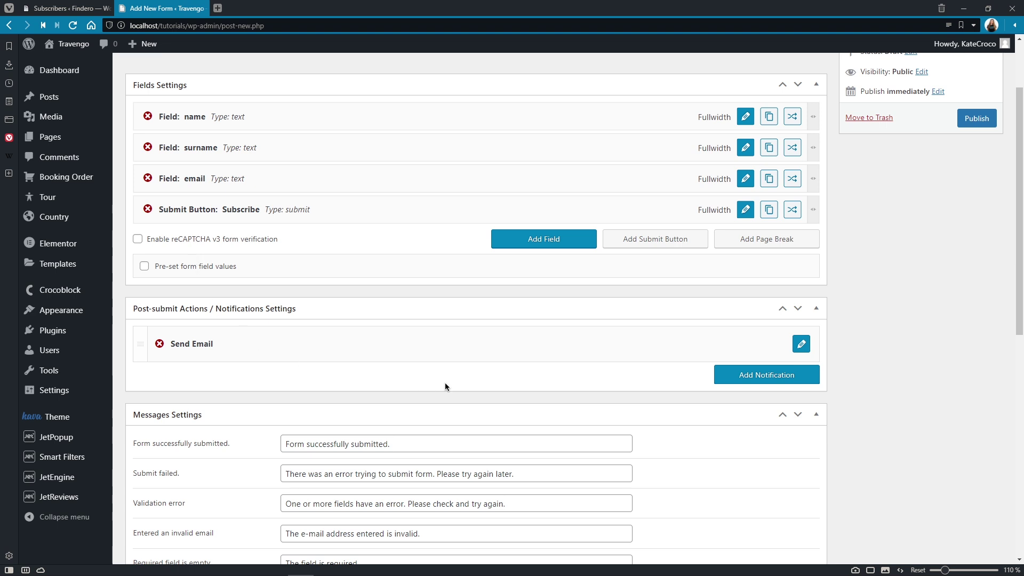
scroll(816, 360, "down", 2)
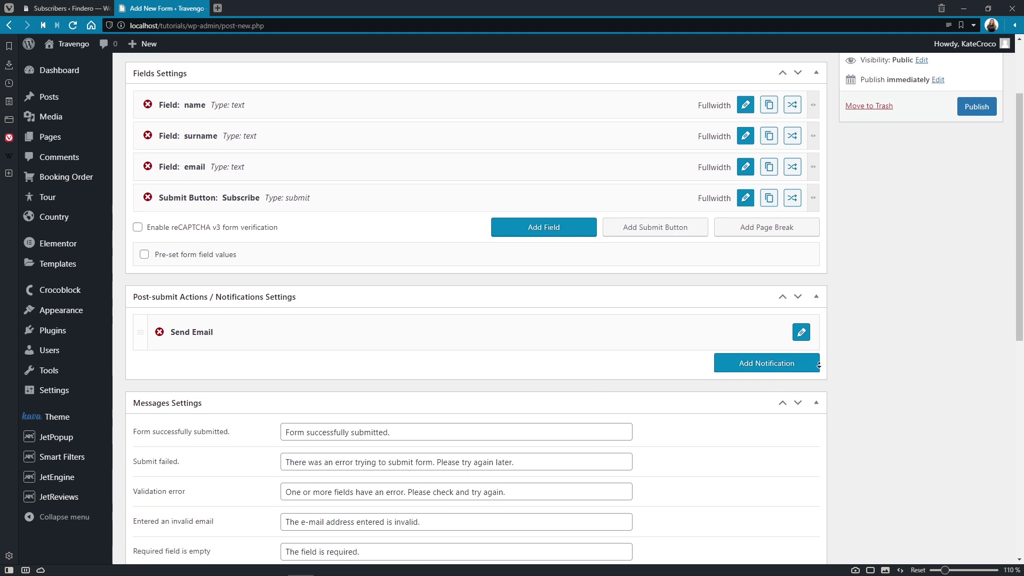
scroll(819, 365, "down", 3)
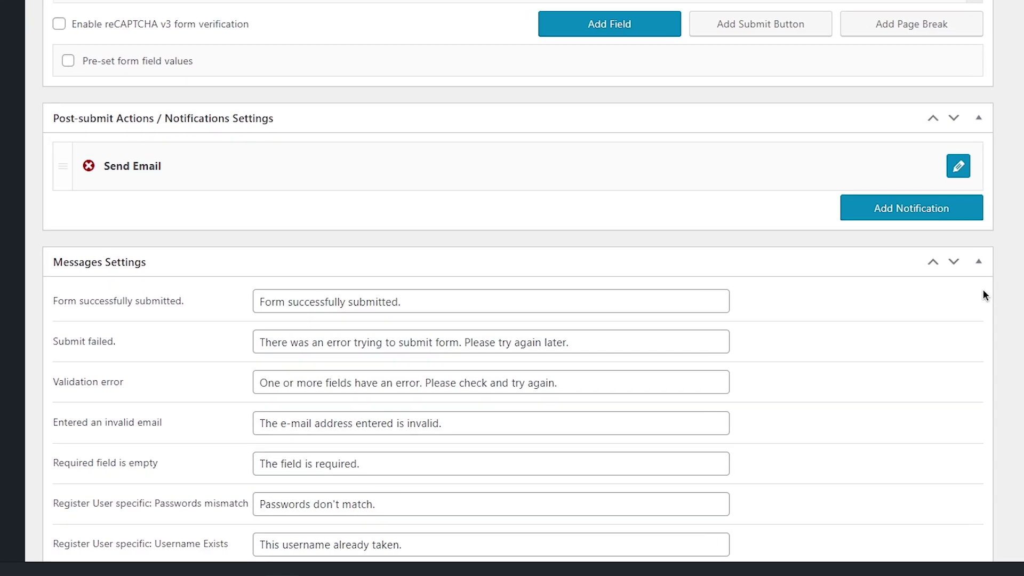
left_click(964, 173)
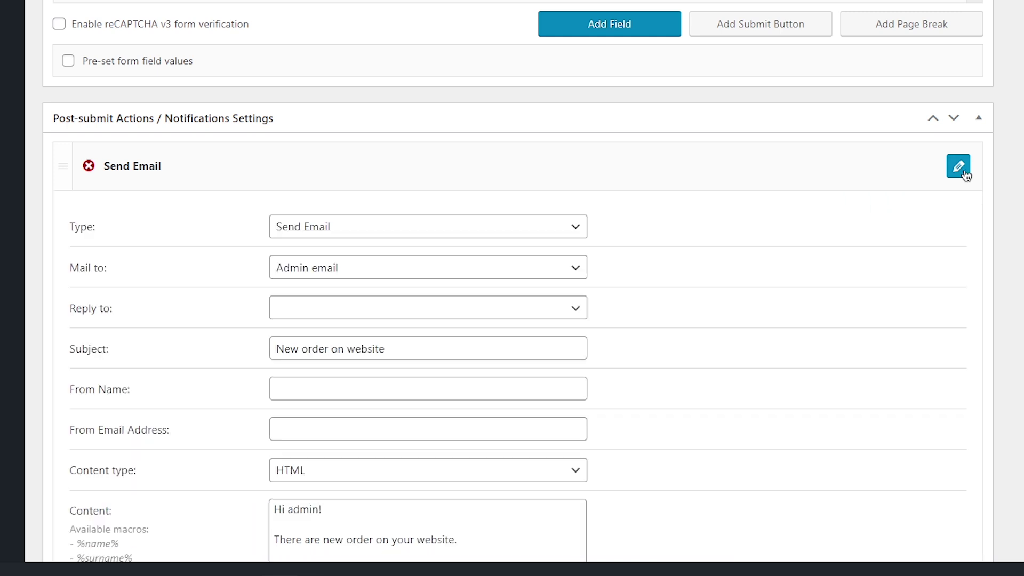
left_click(575, 227)
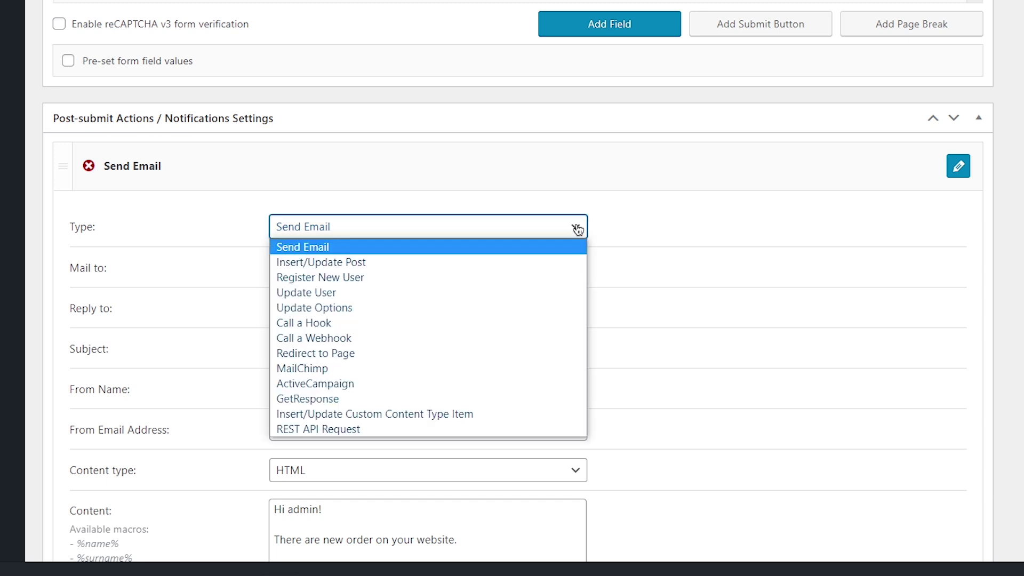
left_click(559, 428)
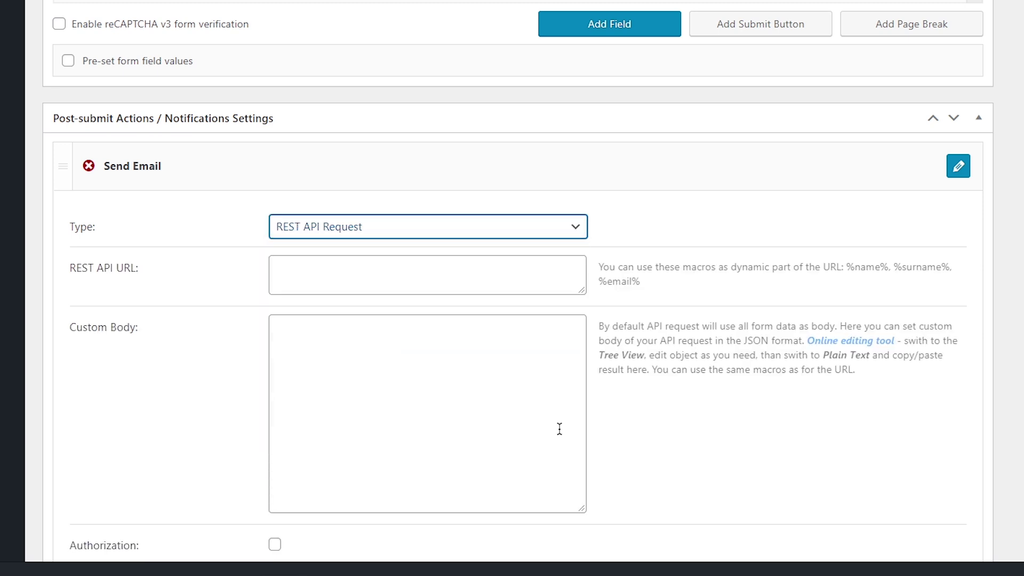
left_click(544, 273)
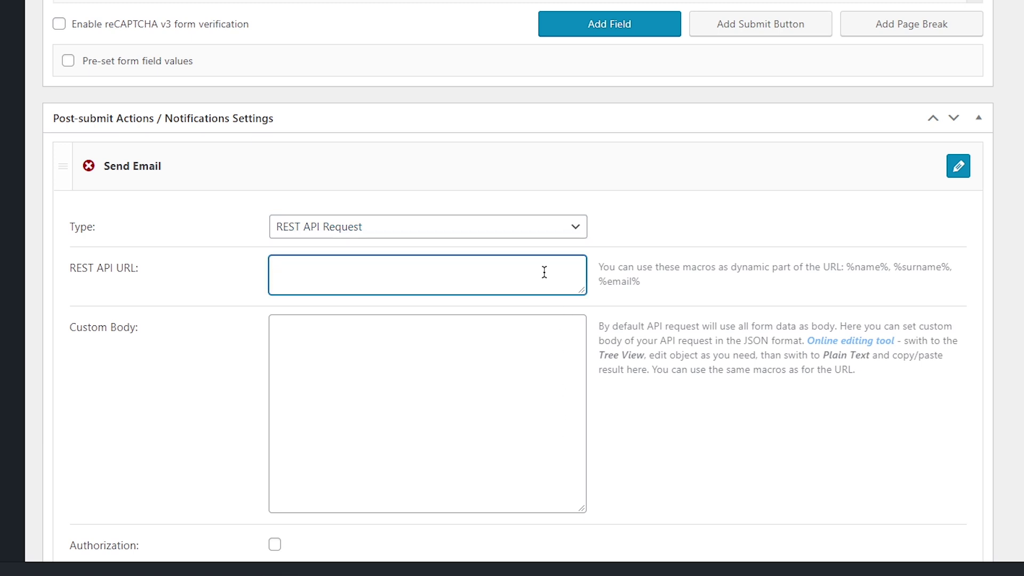
type("https://demo.crocoblock.com/tutorials/wp-json/jet-cct/subscribers")
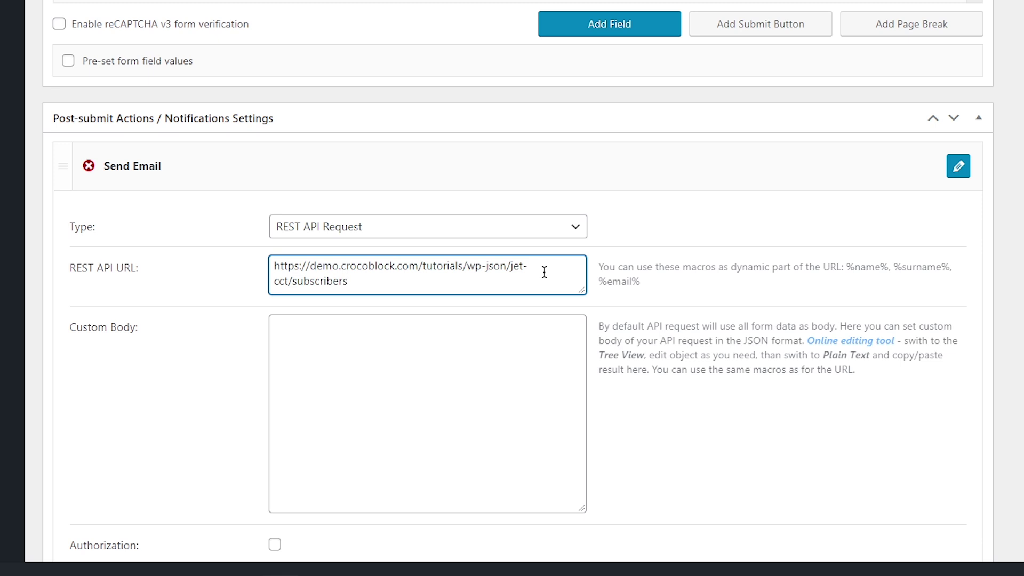
type("/")
left_click(547, 351)
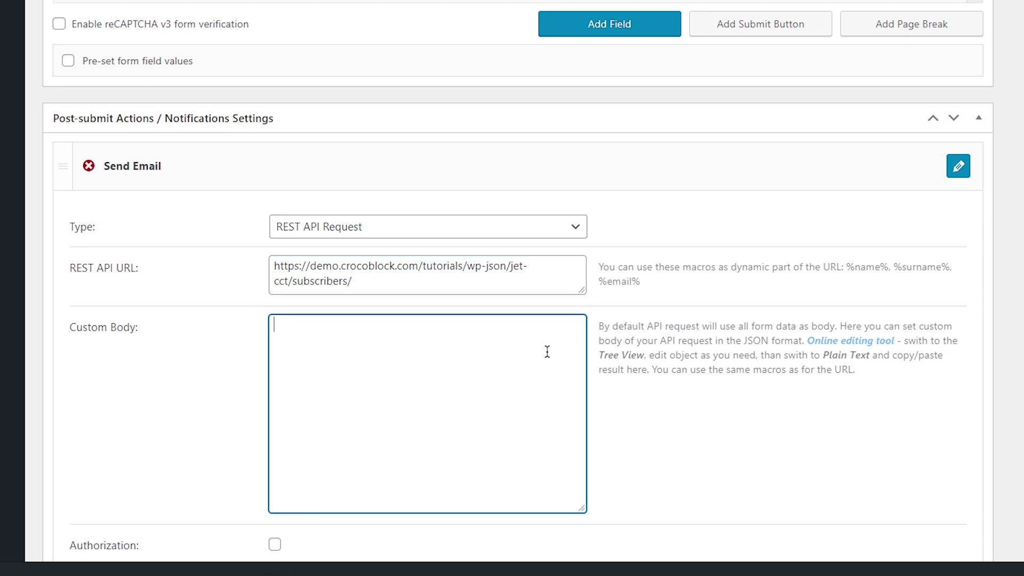
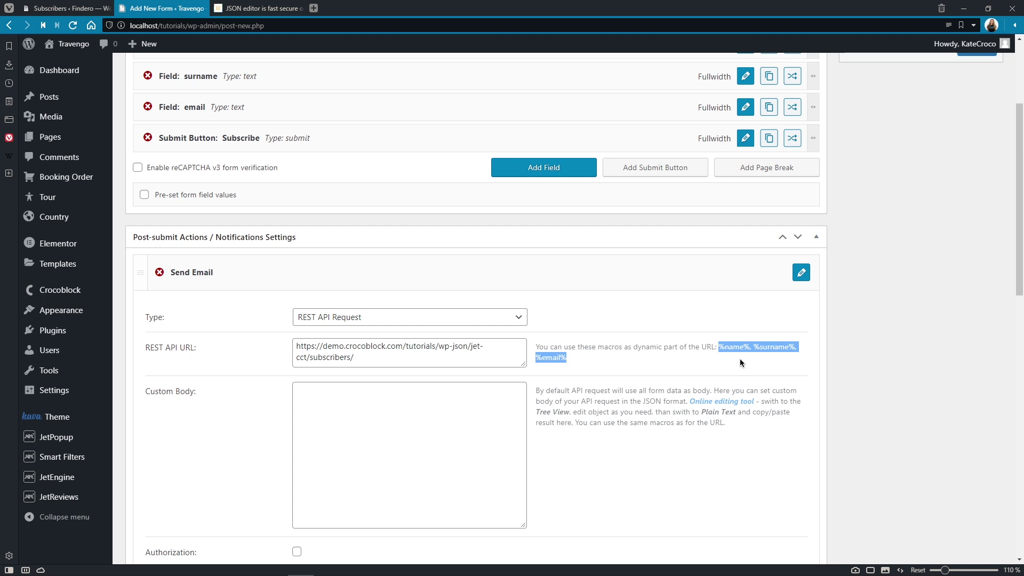
- Select the %name% macro in the REST API help text, then go to the JSON editor
left_click(740, 358)
left_click_drag(718, 347, 746, 348)
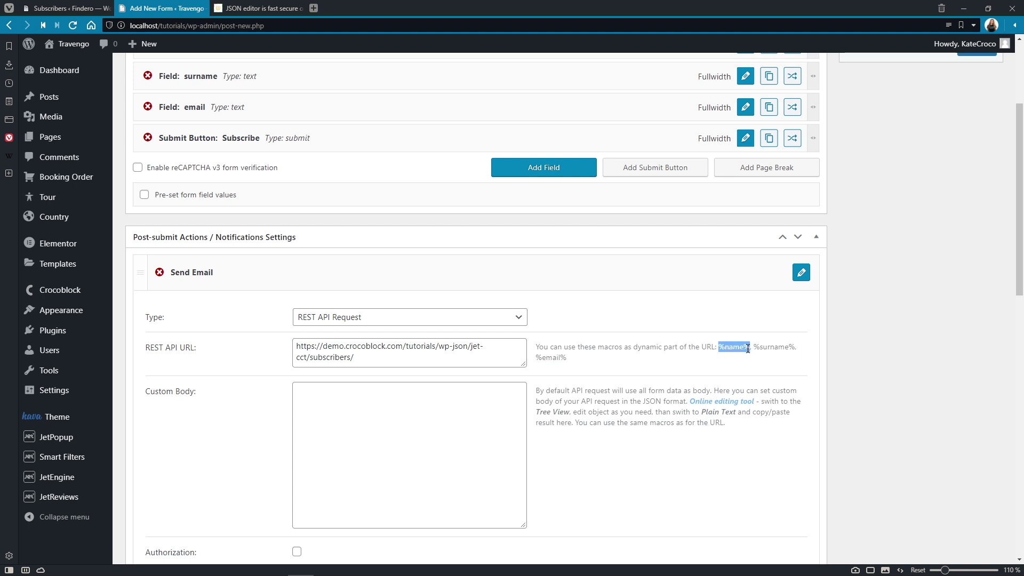
left_click(264, 10)
- Write the first body line mapping "name" to "%name%"
double_click(233, 129)
type("nam")
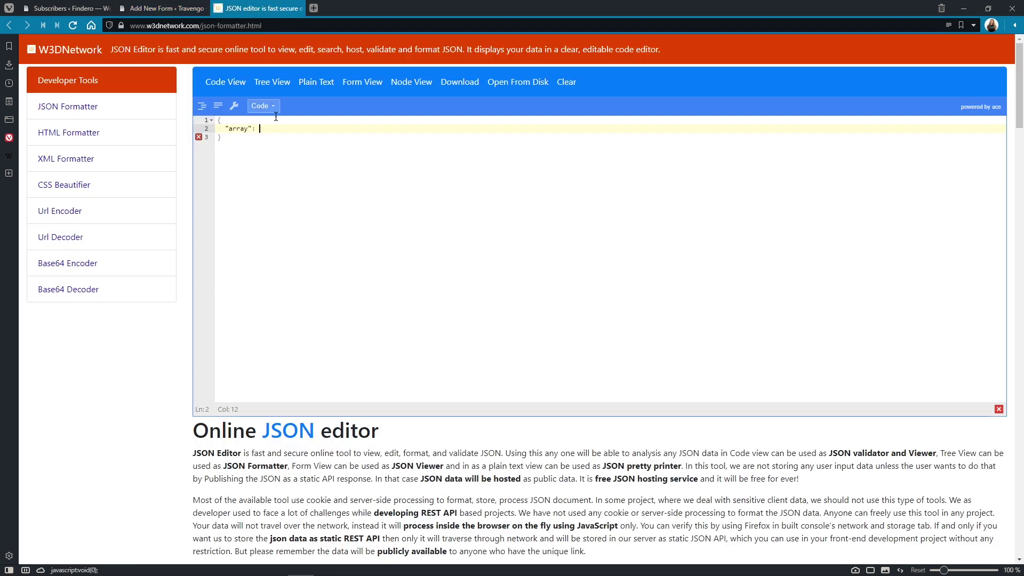
type("e")
left_click(324, 163)
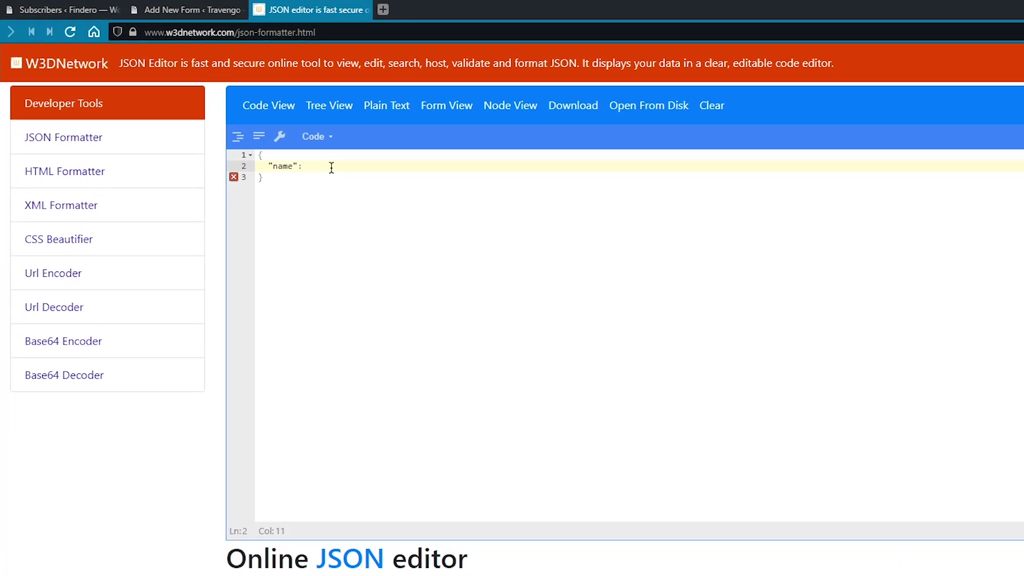
type("\"%name%\",")
- Add a second line mapping "surname" to "%surname%"
left_click_drag(349, 167, 250, 164)
key("ctrl+c")
left_click(366, 168)
key("Return")
key("ctrl+v")
left_click(284, 177)
type("su")
left_click(277, 178)
key("BackSpace")
key("BackSpace")
double_click(285, 178)
key("ctrl+c")
double_click(341, 177)
key("ctrl+v")
left_click_drag(381, 177, 270, 178)
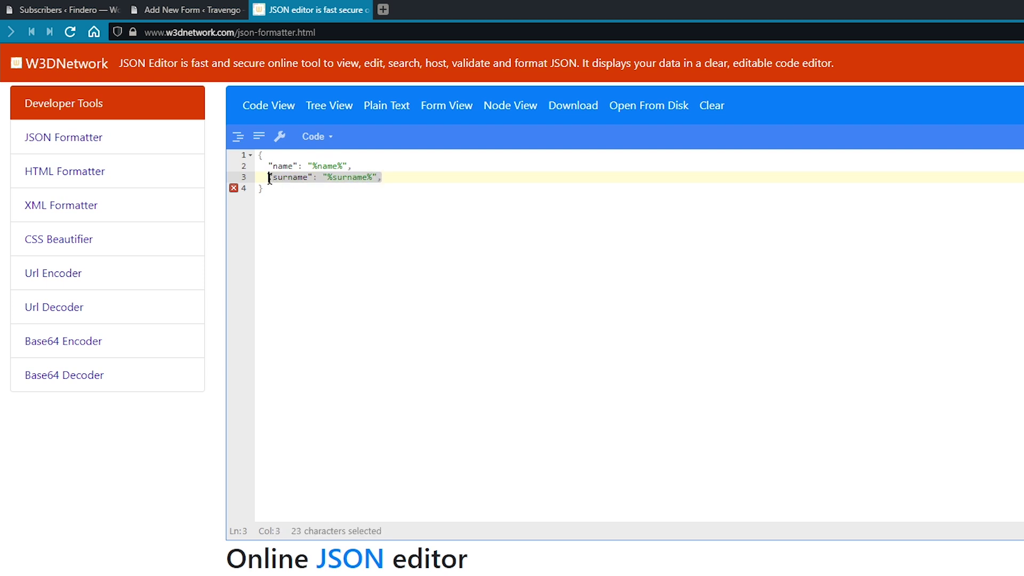
key("ctrl+c")
- Add a final line mapping "email" to "%email%" without a trailing comma
key("End")
key("Return")
key("ctrl+v")
double_click(301, 189)
type("email")
left_click(338, 190)
double_click(338, 189)
type("email")
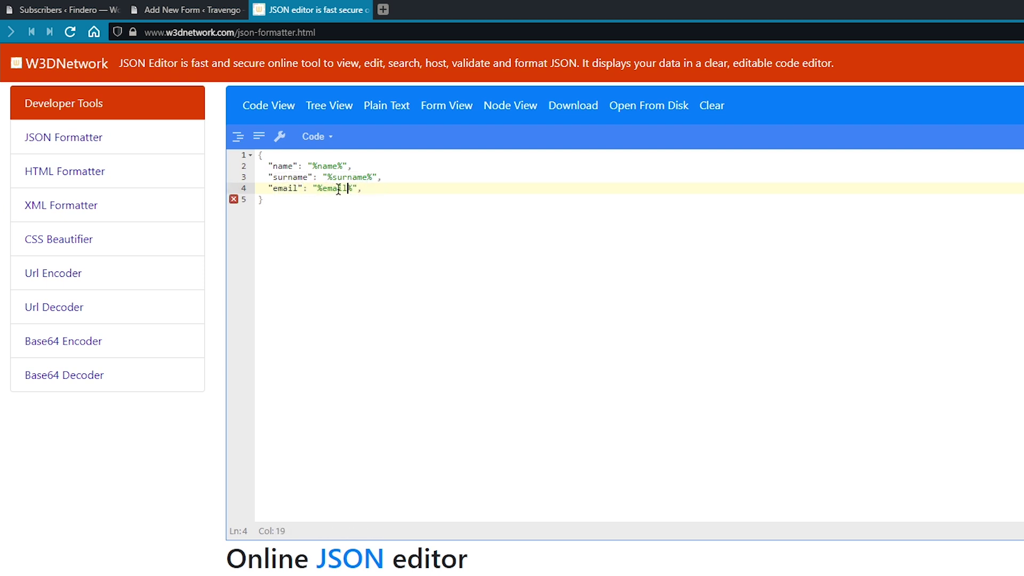
left_click(369, 190)
key("BackSpace")
- Copy the whole JSON body to the clipboard
left_click(372, 207)
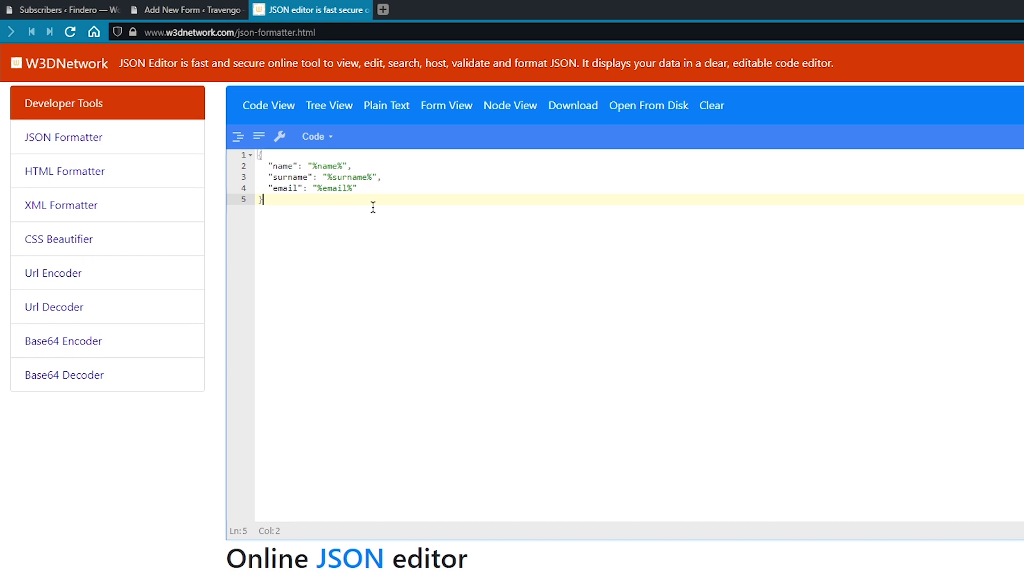
key("ctrl+a")
right_click(301, 173)
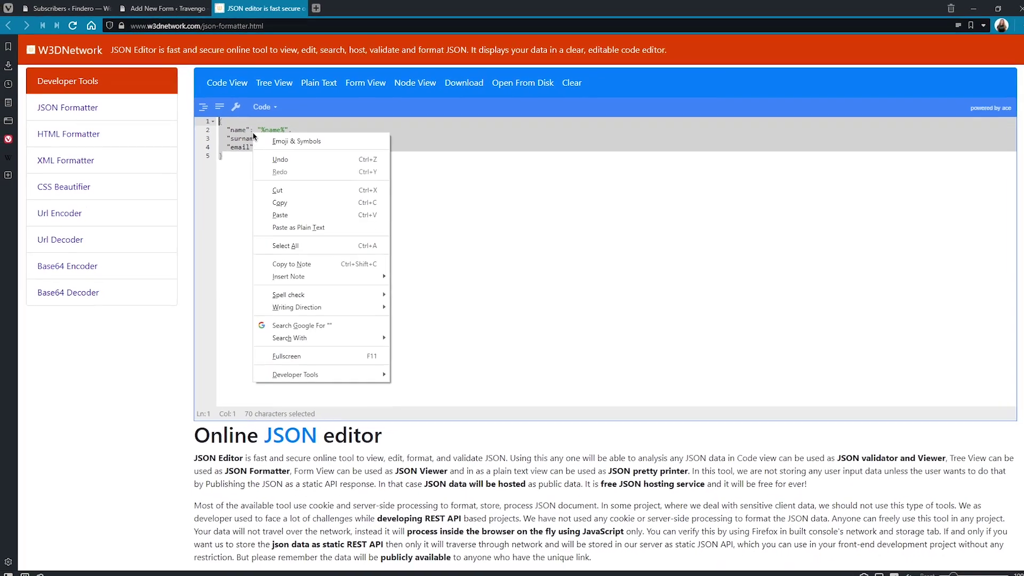
left_click(280, 203)
left_click(275, 198)
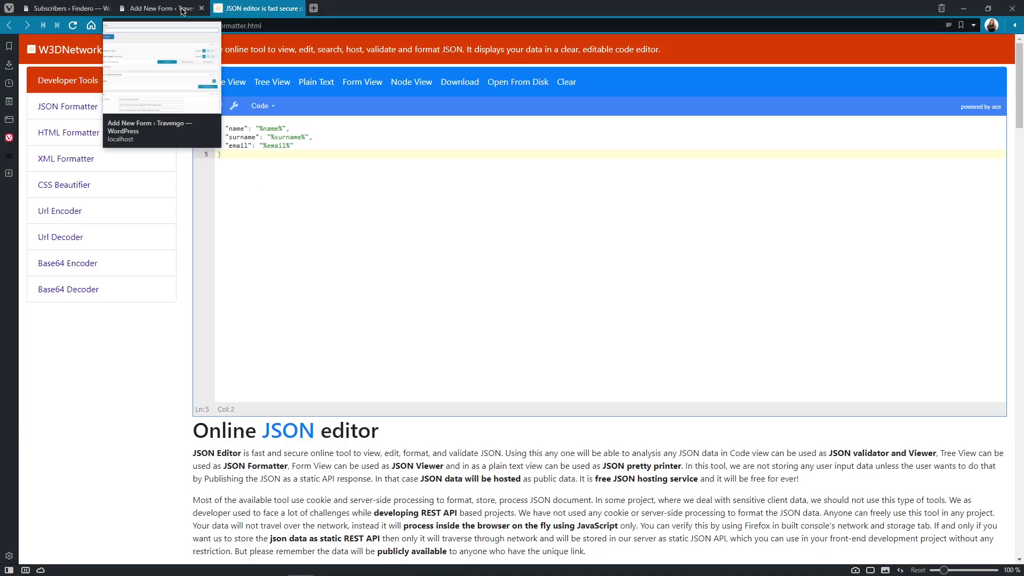
- Paste the JSON into the REST API request's Custom Body
left_click(162, 7)
left_click(324, 387)
key("ctrl+v")
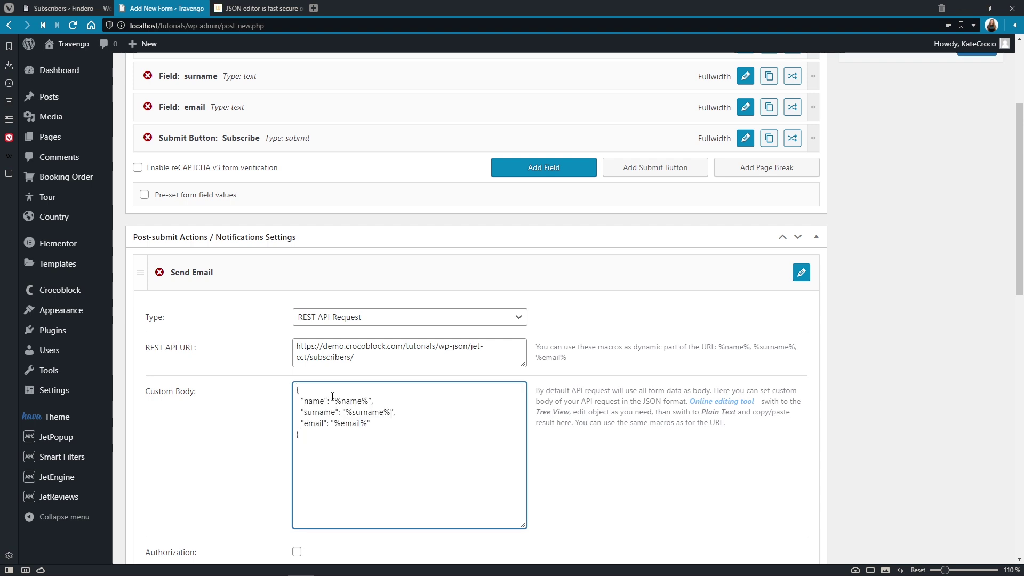
scroll(331, 406, "down", 2)
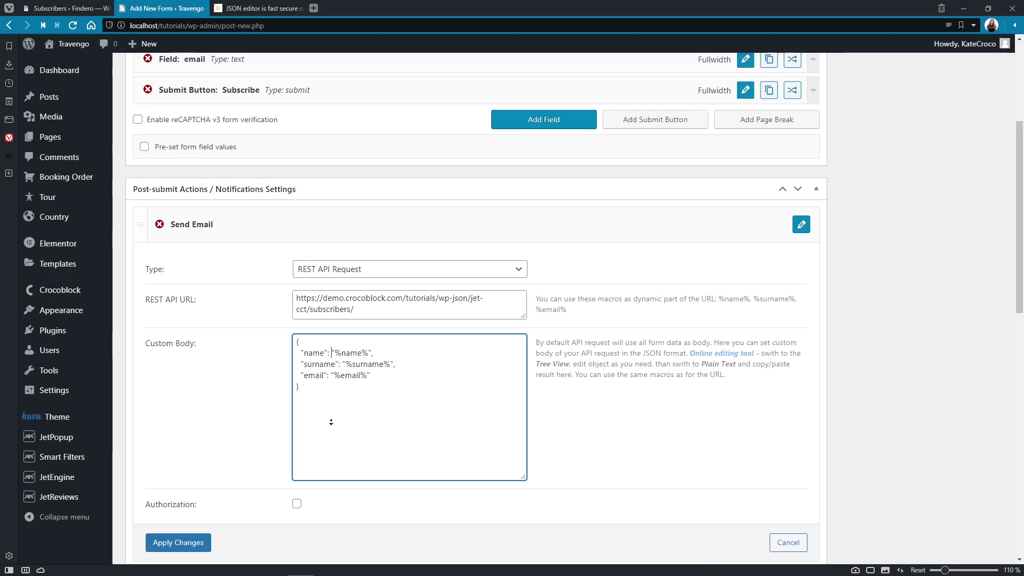
scroll(330, 422, "down", 2)
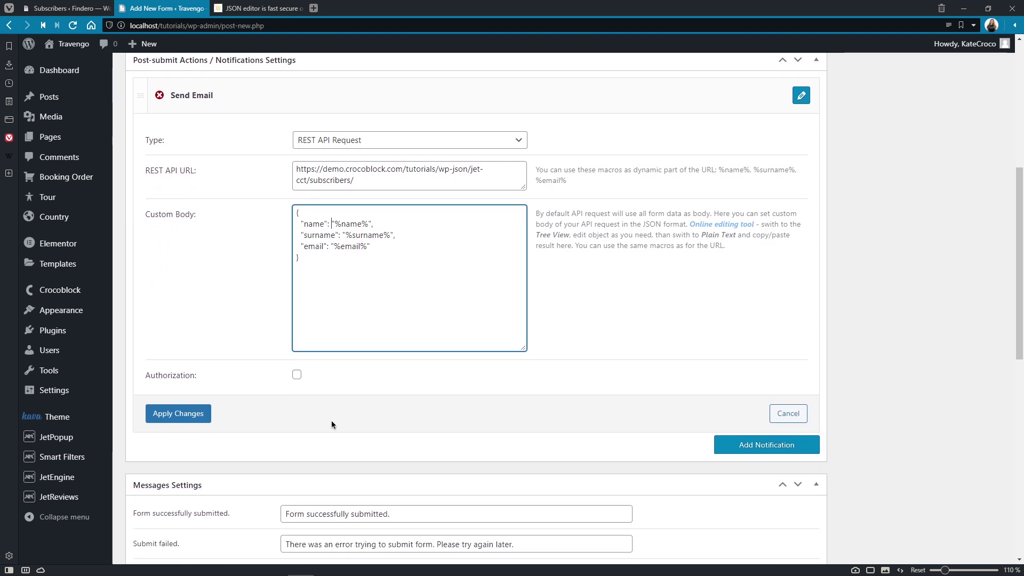
- Enable Application Password authorization with the remote user:password string, apply changes and publish
left_click(297, 376)
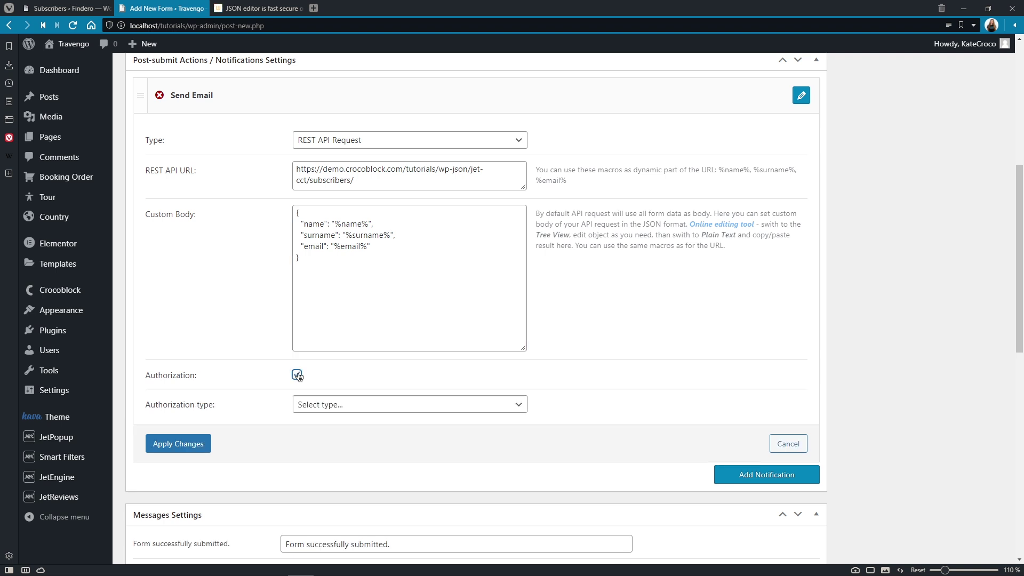
left_click(513, 406)
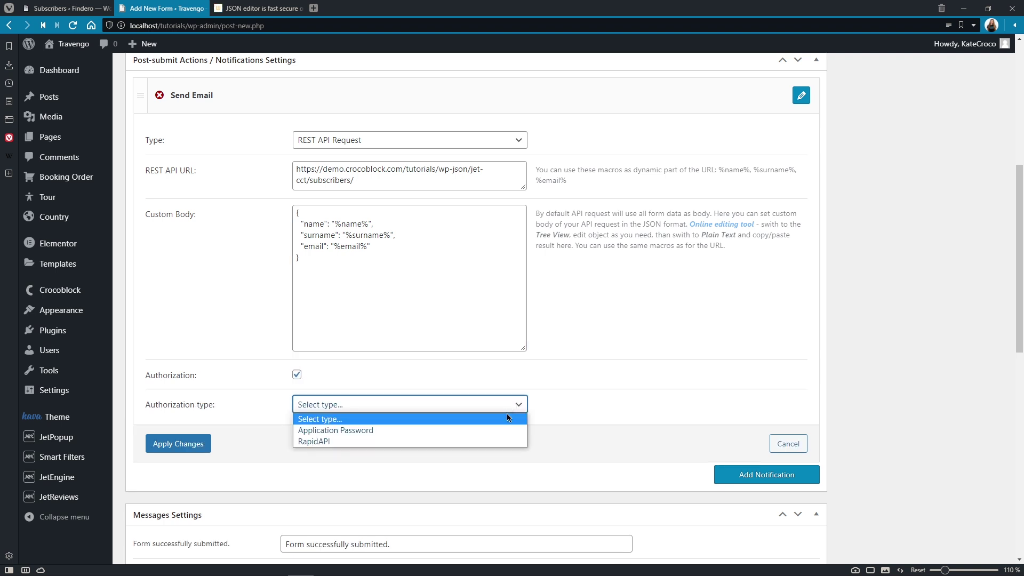
left_click(507, 430)
left_click(507, 430)
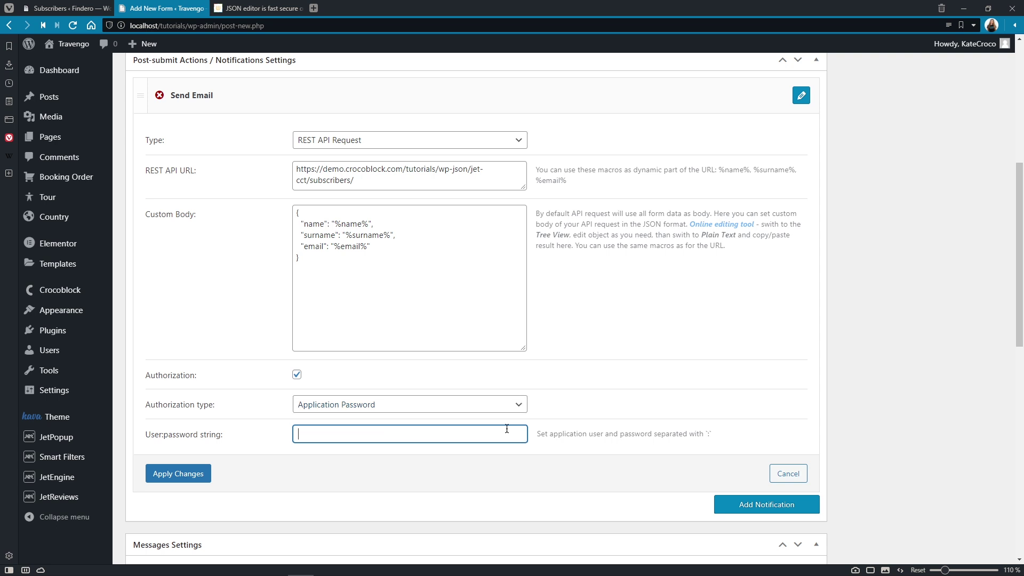
key("ctrl+v")
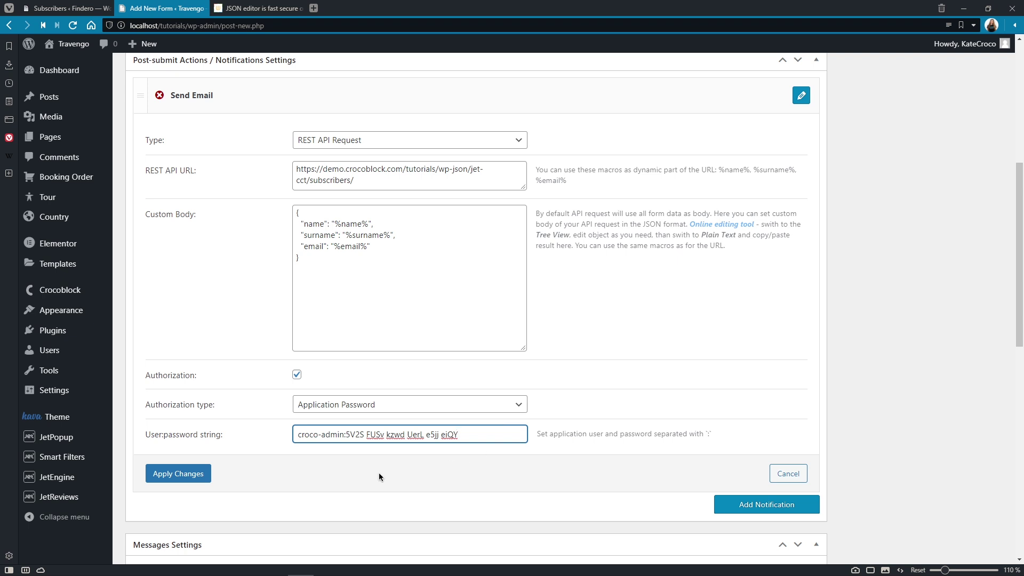
left_click(202, 473)
scroll(203, 421, "up", 5)
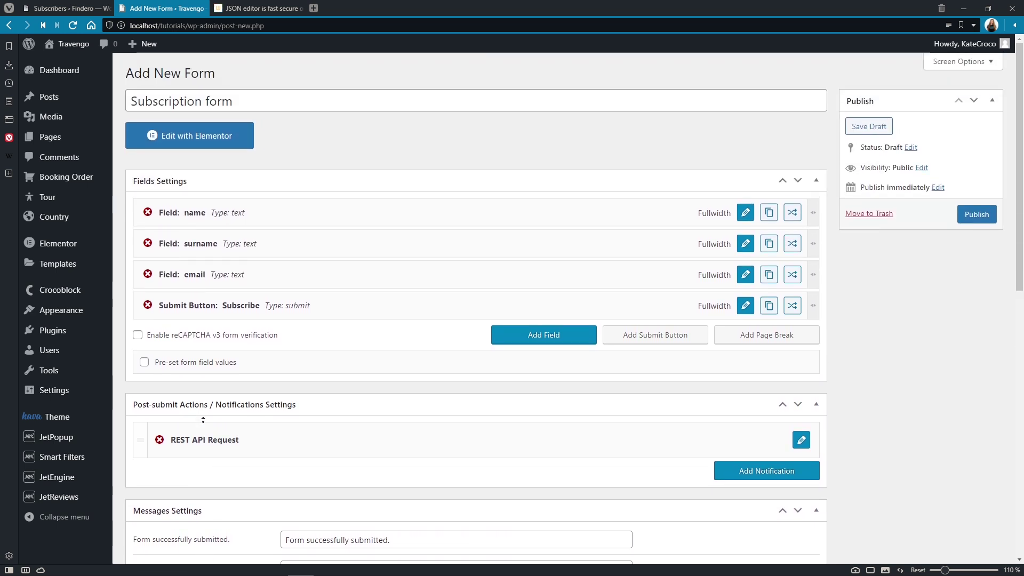
left_click(976, 218)
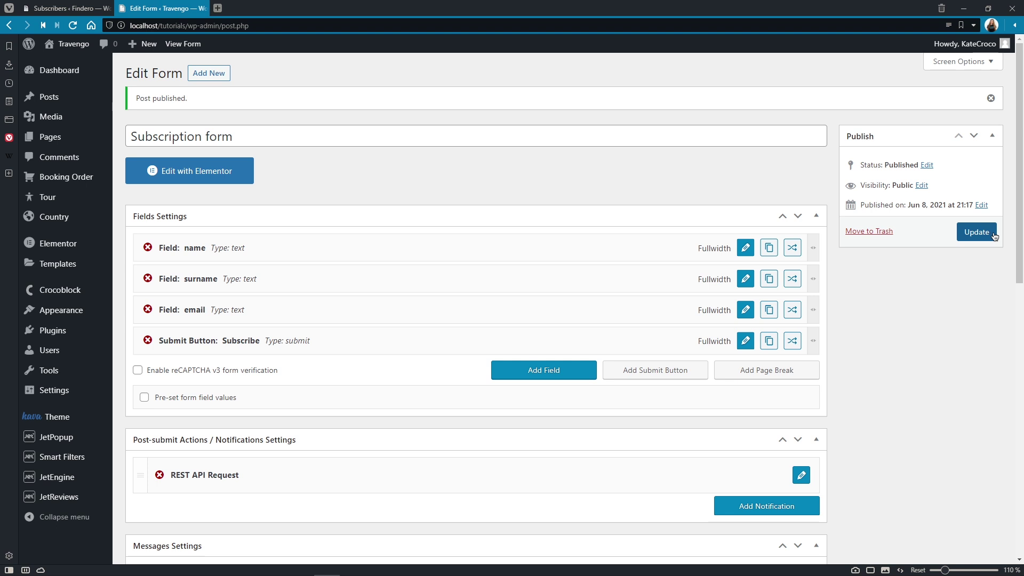
- Create a new JetPopup from All Popups using the Classic preset
left_click(83, 438)
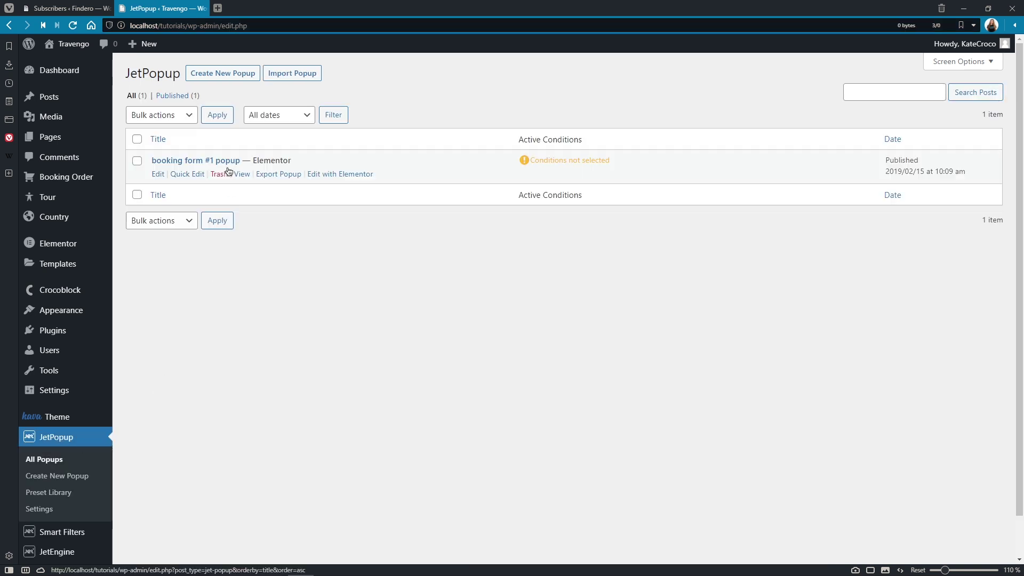
left_click(223, 79)
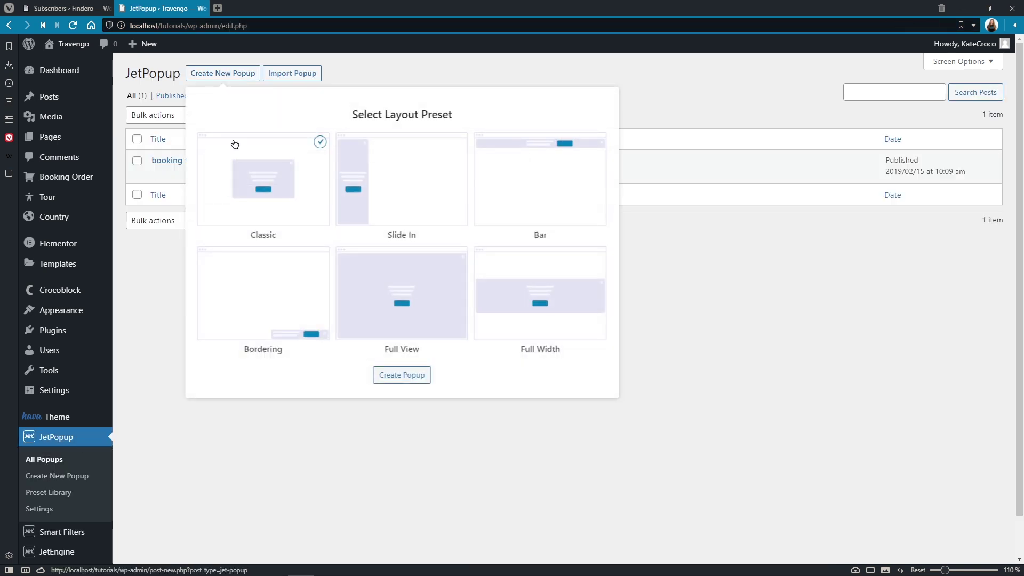
left_click(413, 378)
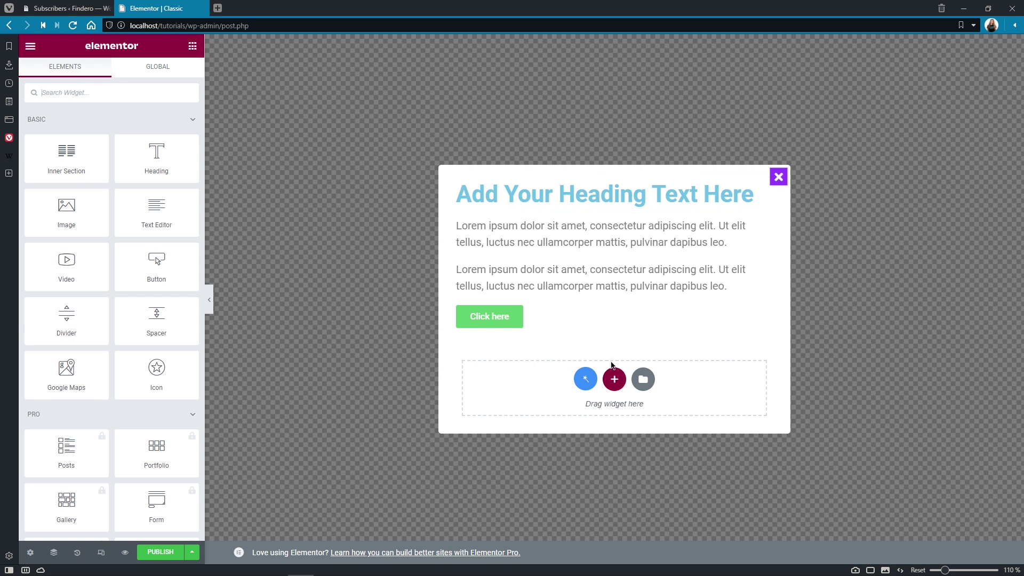
- Delete the Click here button and both placeholder paragraphs from the popup
right_click(521, 320)
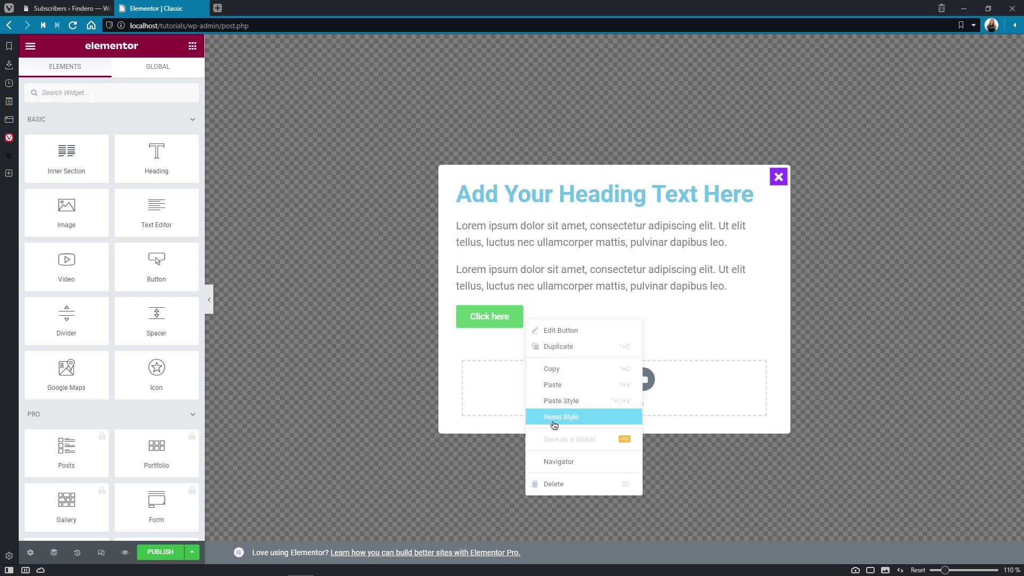
left_click(553, 484)
right_click(575, 297)
left_click(597, 459)
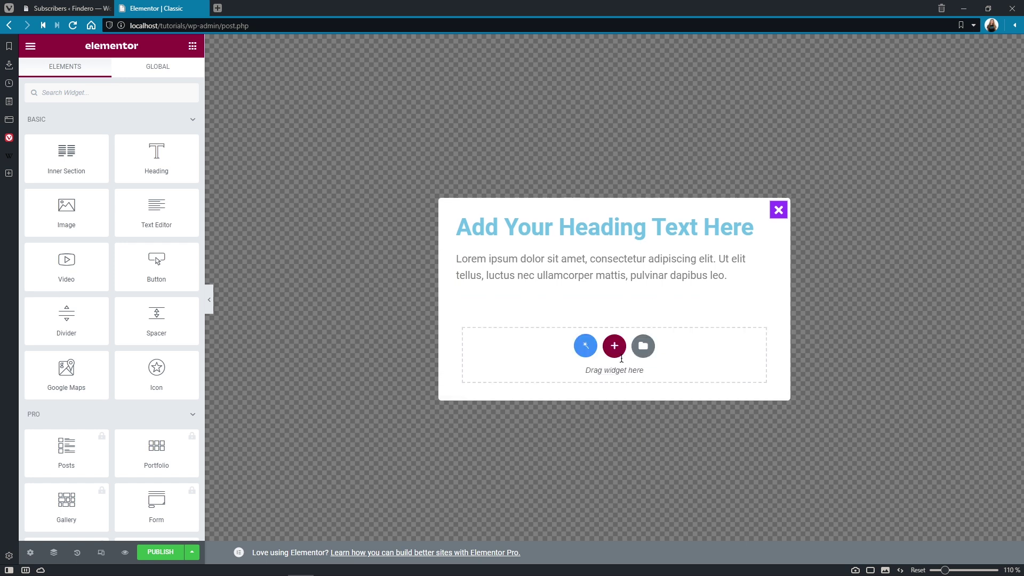
right_click(616, 242)
left_click(645, 405)
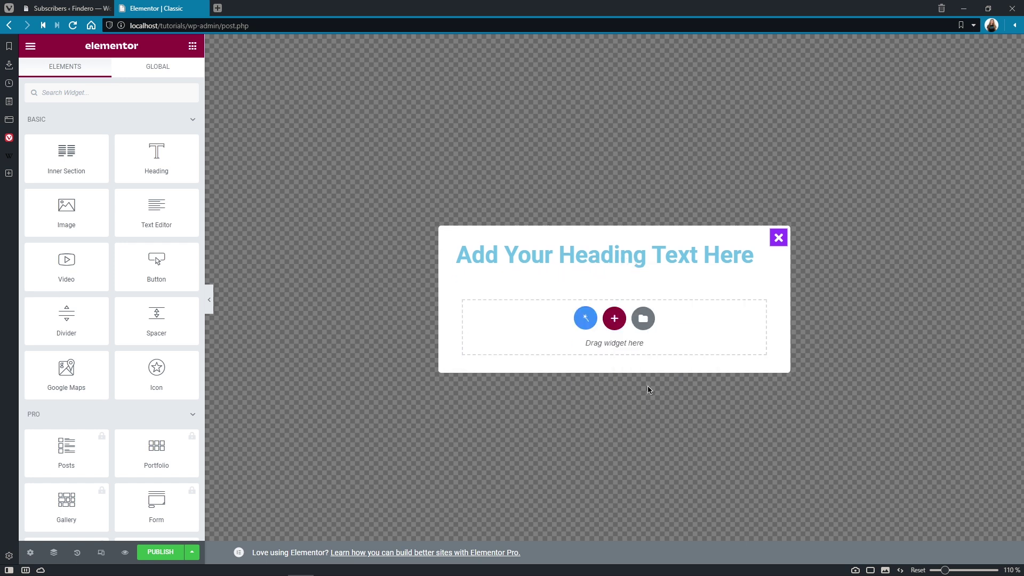
- Change the heading to "Stay up-to-date!" and centre it
left_click(671, 255)
left_click(150, 153)
key("ctrl+a")
type("Stay up-to-date!")
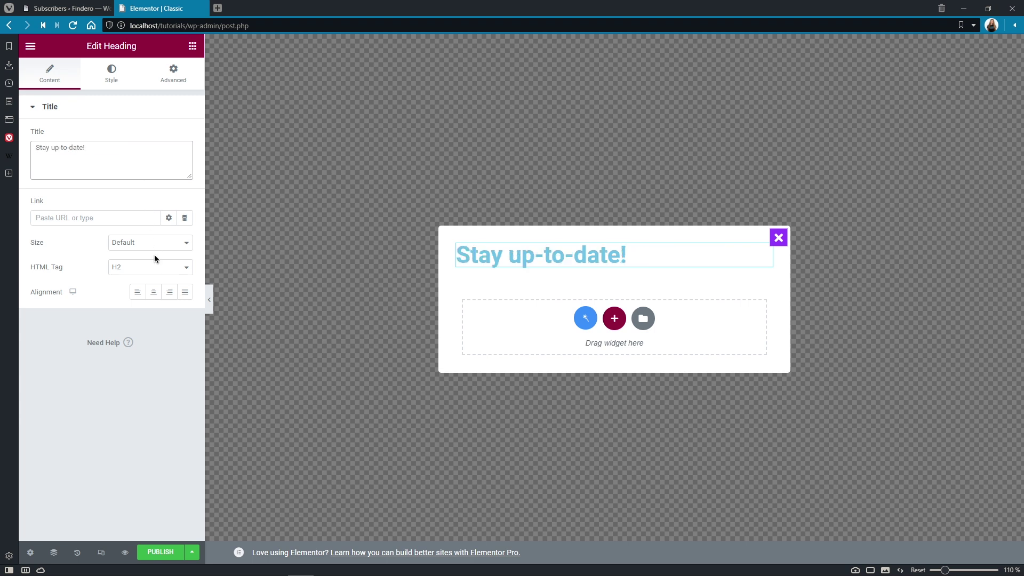
left_click(155, 292)
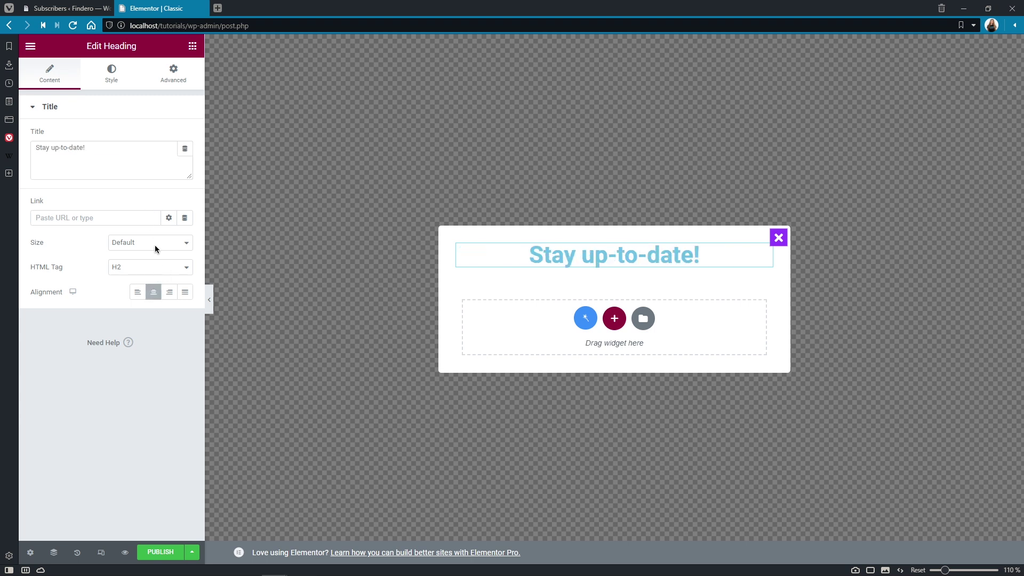
- Style the heading at font size 47 in orange #FF6D00
left_click(121, 80)
left_click(185, 163)
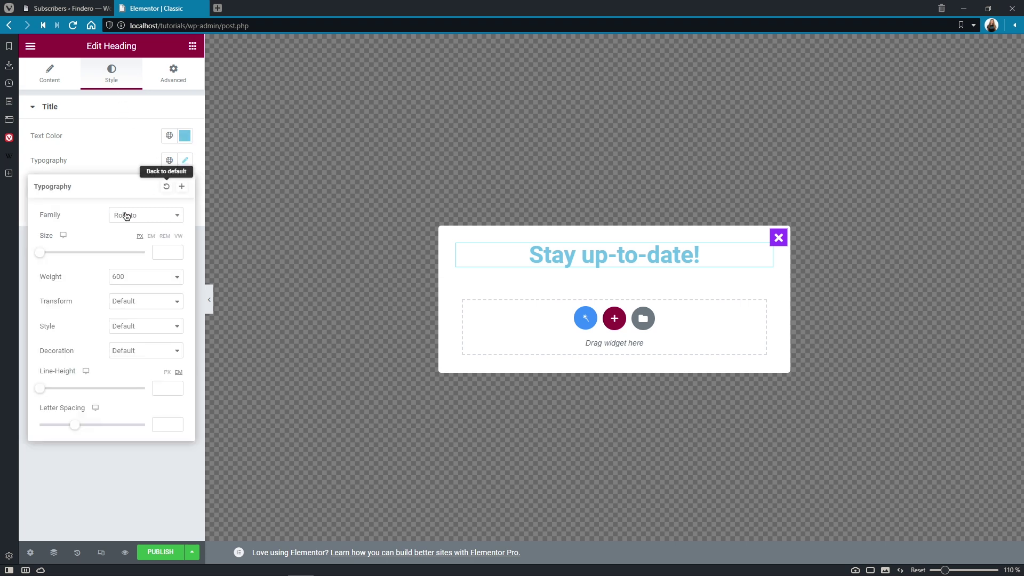
left_click_drag(47, 252, 67, 255)
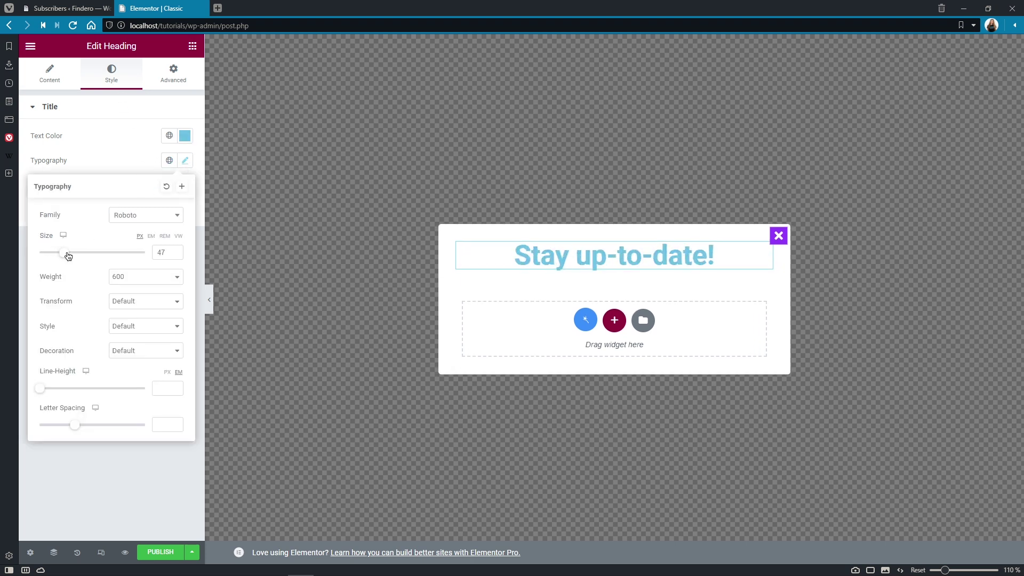
left_click(190, 141)
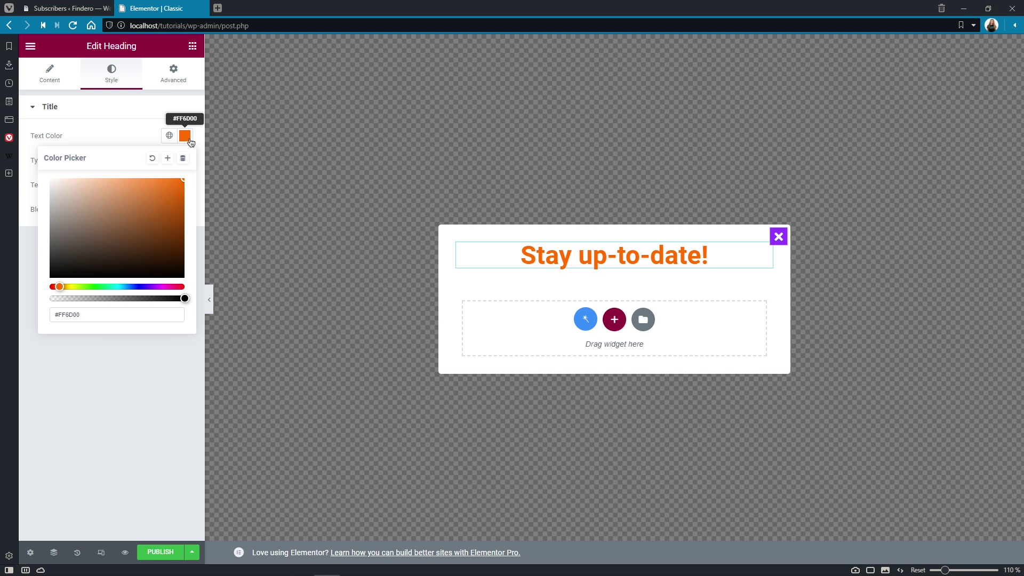
left_click(190, 141)
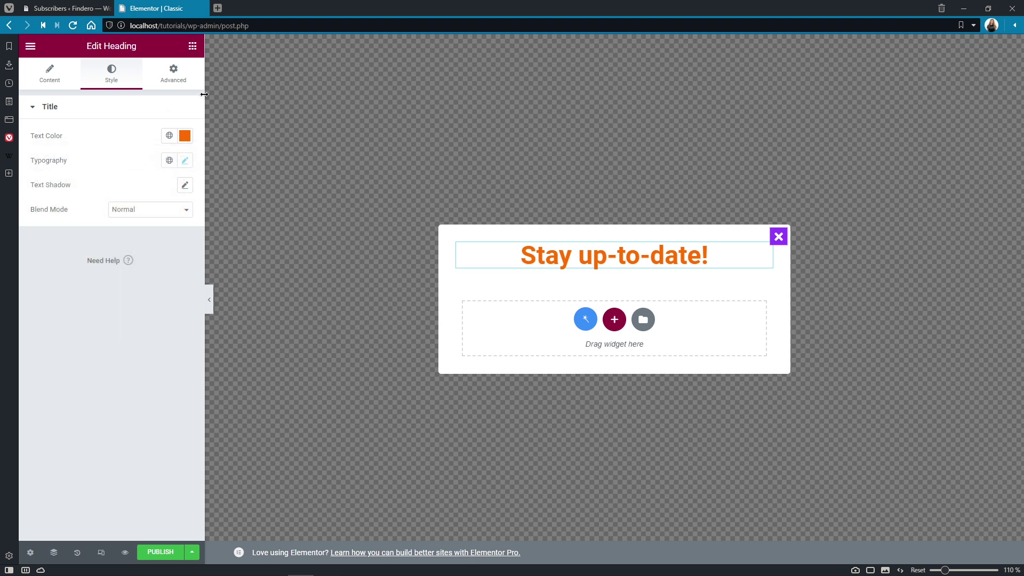
left_click(193, 48)
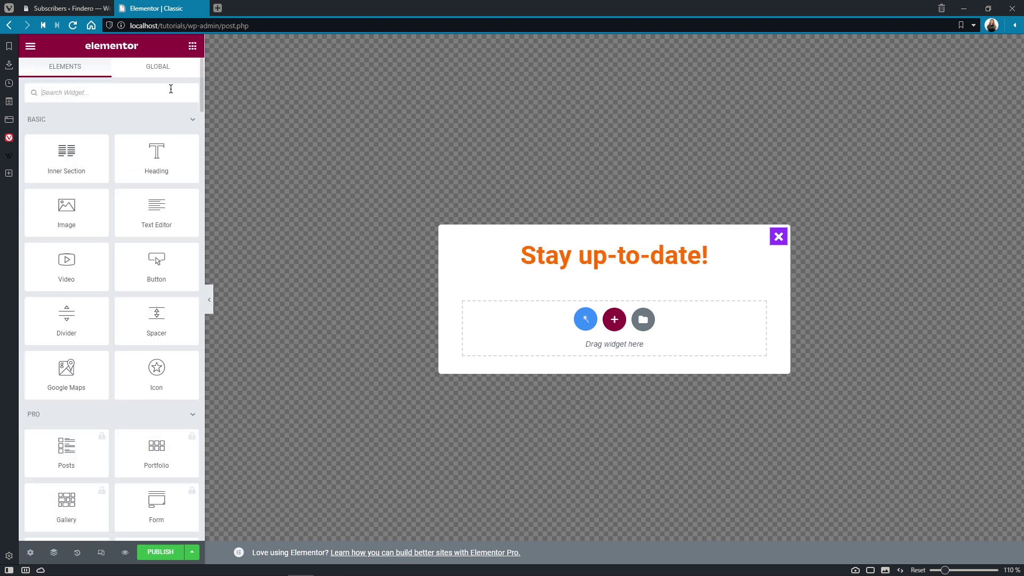
- Add a Form widget below the heading showing Subscription form with AJAX submit type
type("form")
left_click_drag(68, 192, 611, 268)
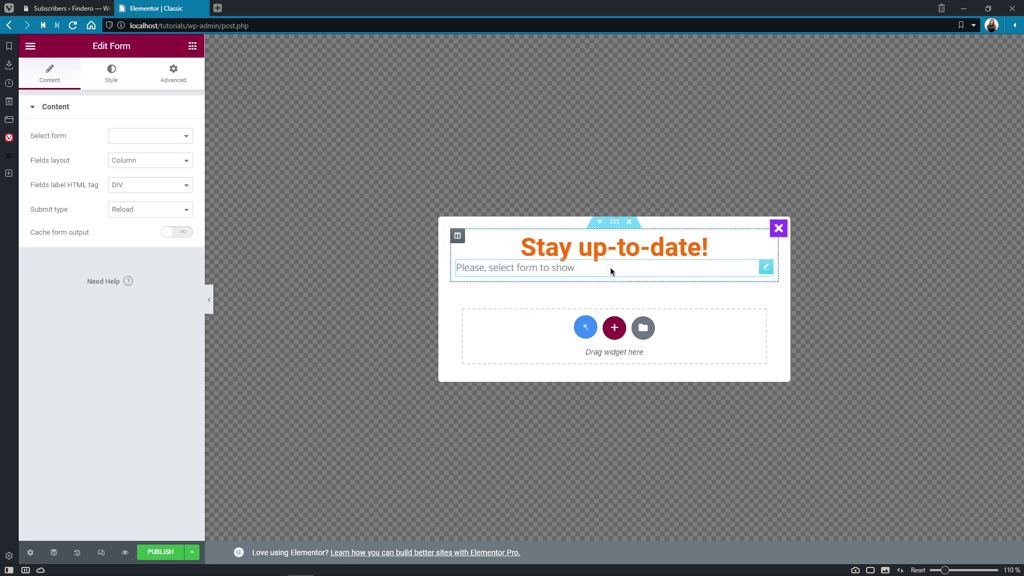
left_click(143, 136)
type("sub")
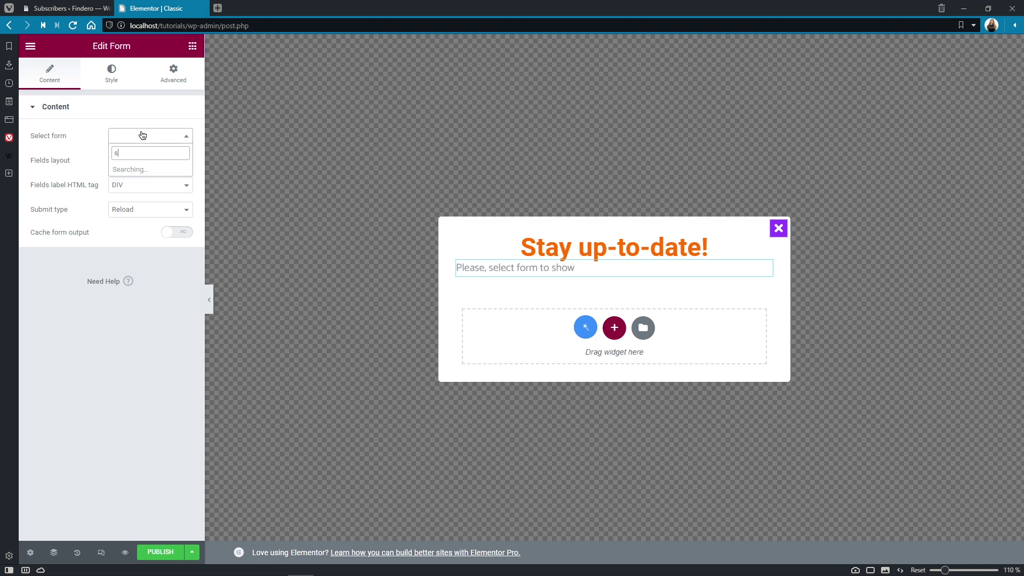
left_click(140, 169)
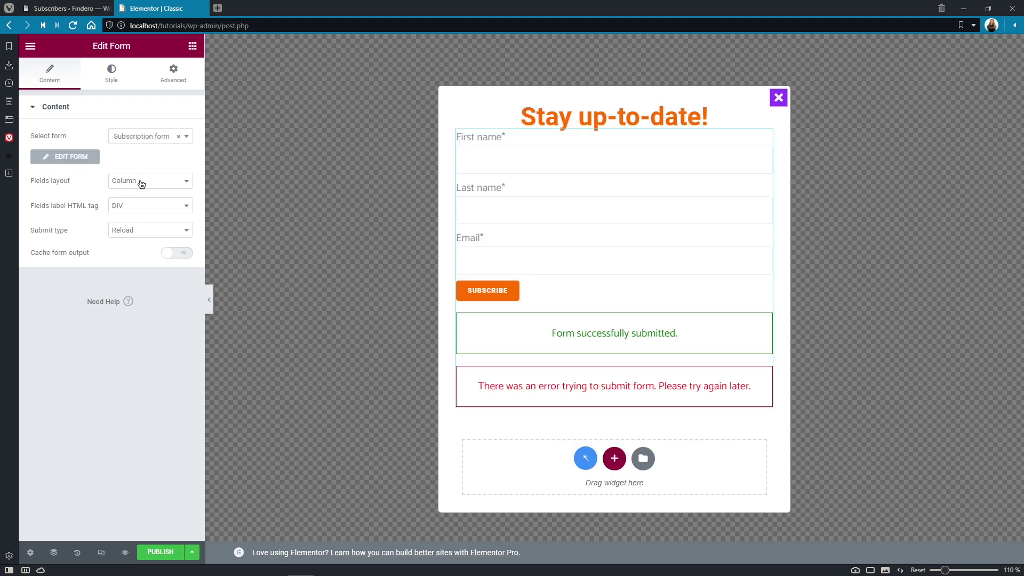
left_click(181, 231)
left_click(182, 252)
- Set the popup's Open event to Page Scrolled (%)
left_click(30, 552)
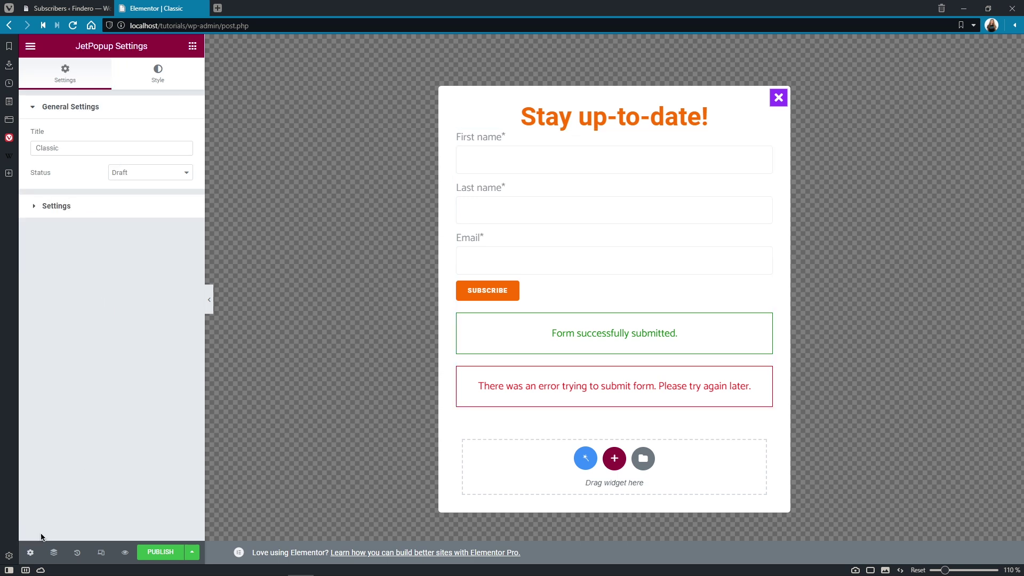
left_click(33, 207)
left_click(185, 193)
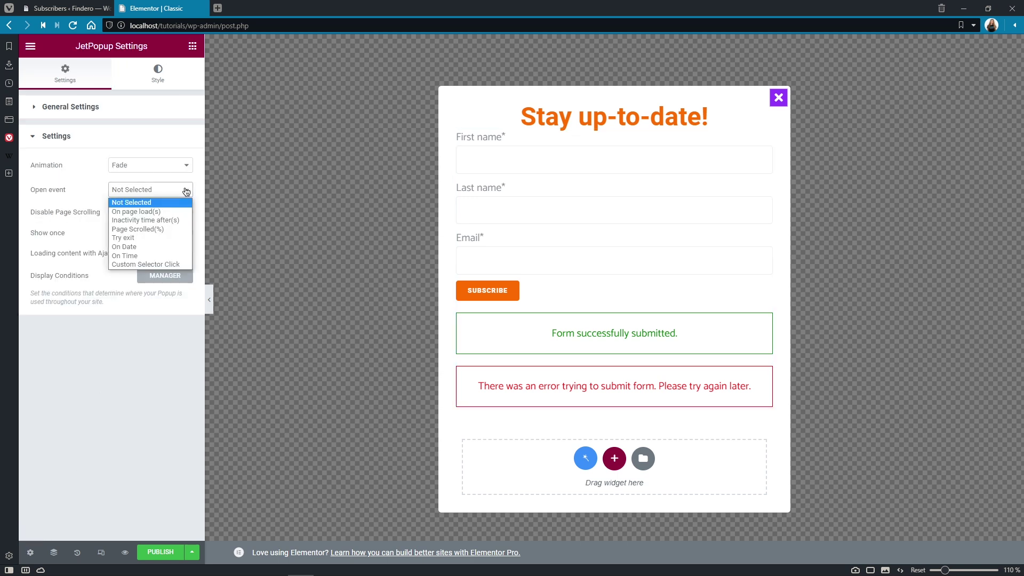
left_click(177, 223)
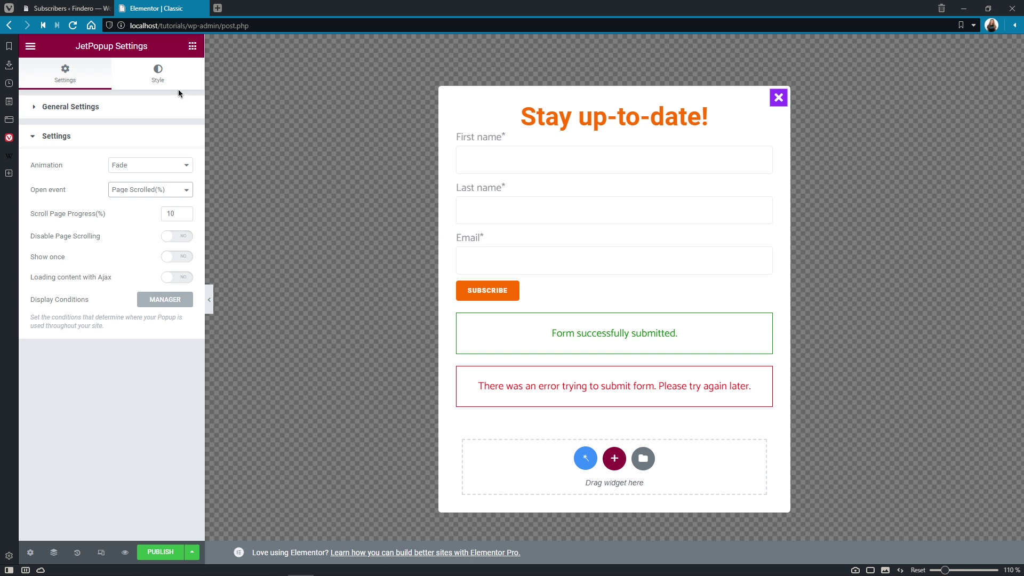
- Make the close button icon colour orange #FF6D00
left_click(163, 79)
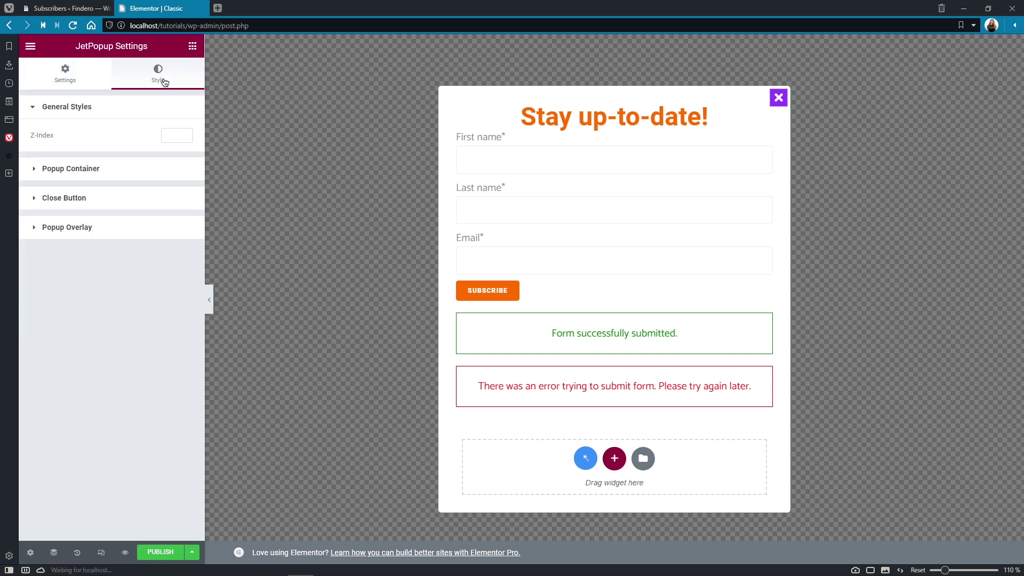
left_click(133, 197)
left_click(184, 355)
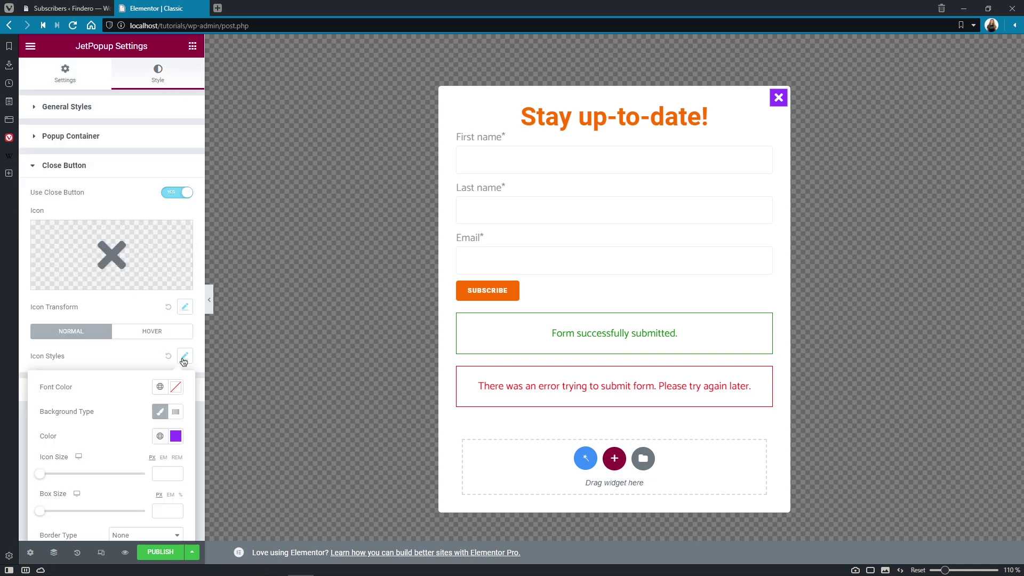
left_click(176, 436)
type("#FF6D00")
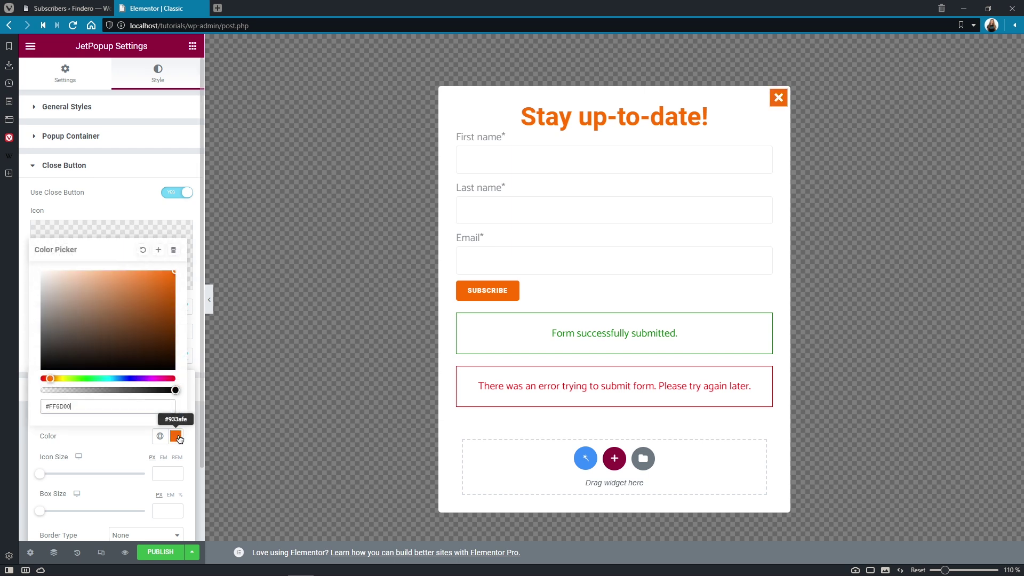
left_click(179, 439)
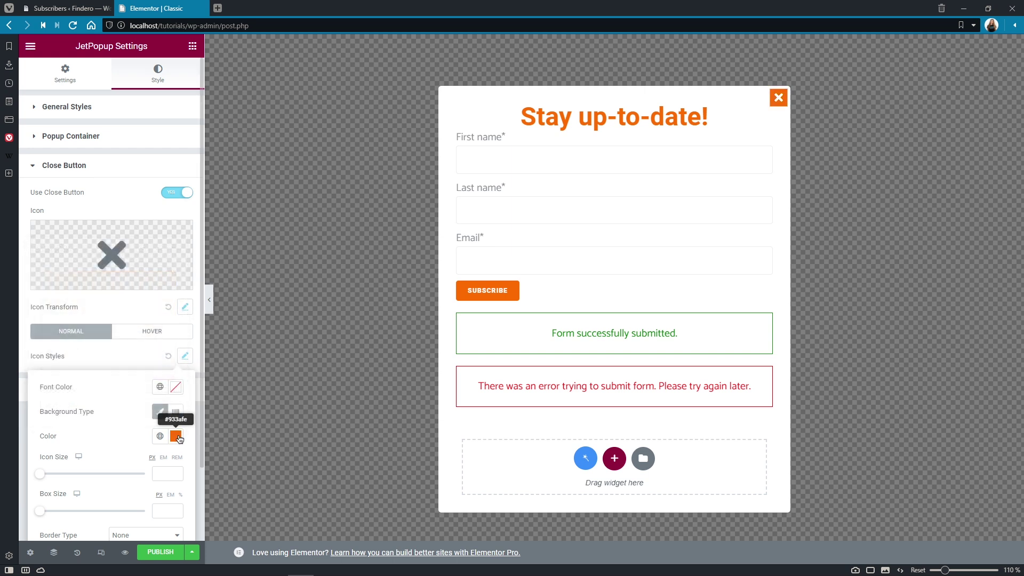
- Bring up the popup's Display Conditions Manager
left_click(43, 81)
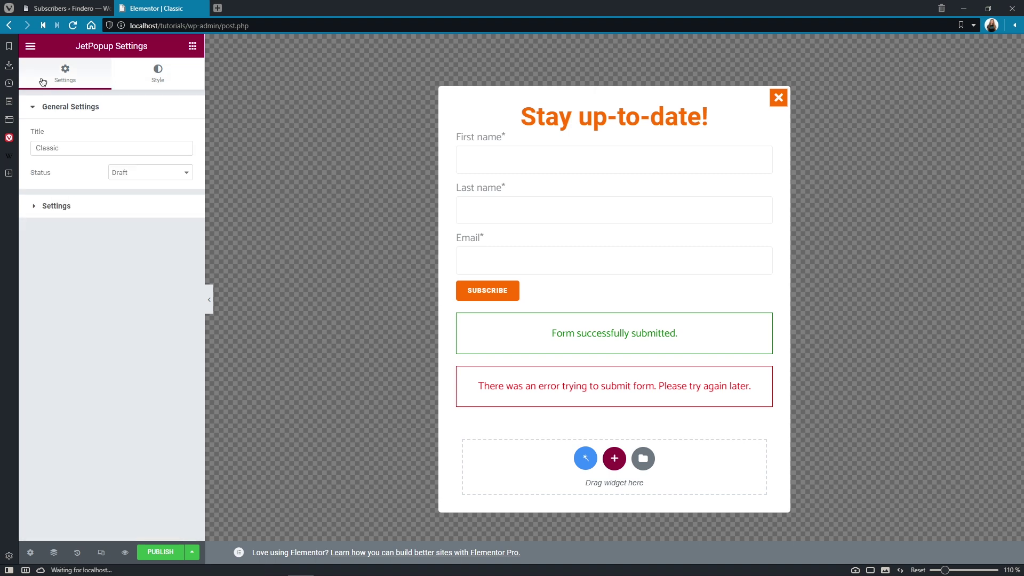
left_click(37, 207)
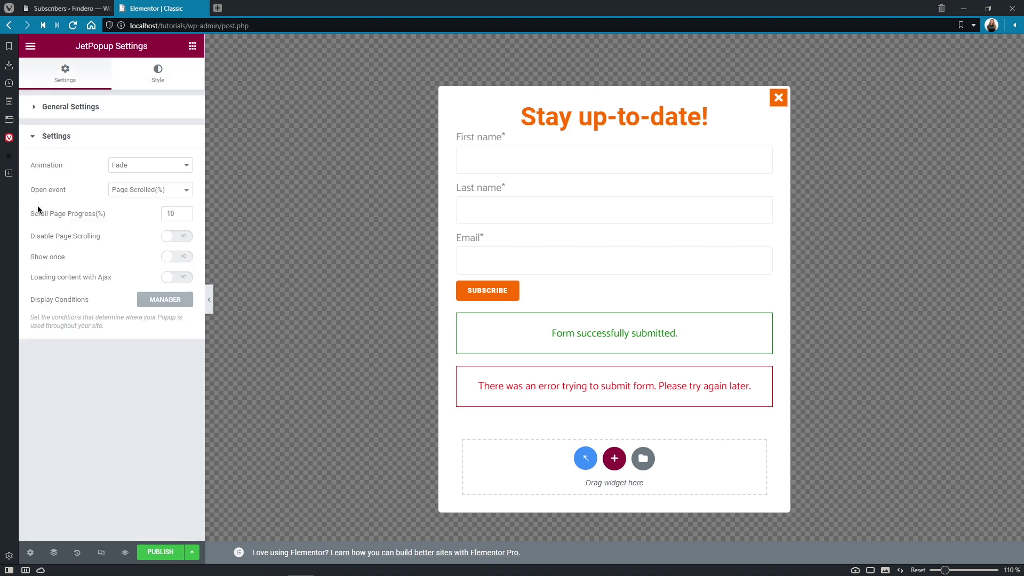
left_click(186, 301)
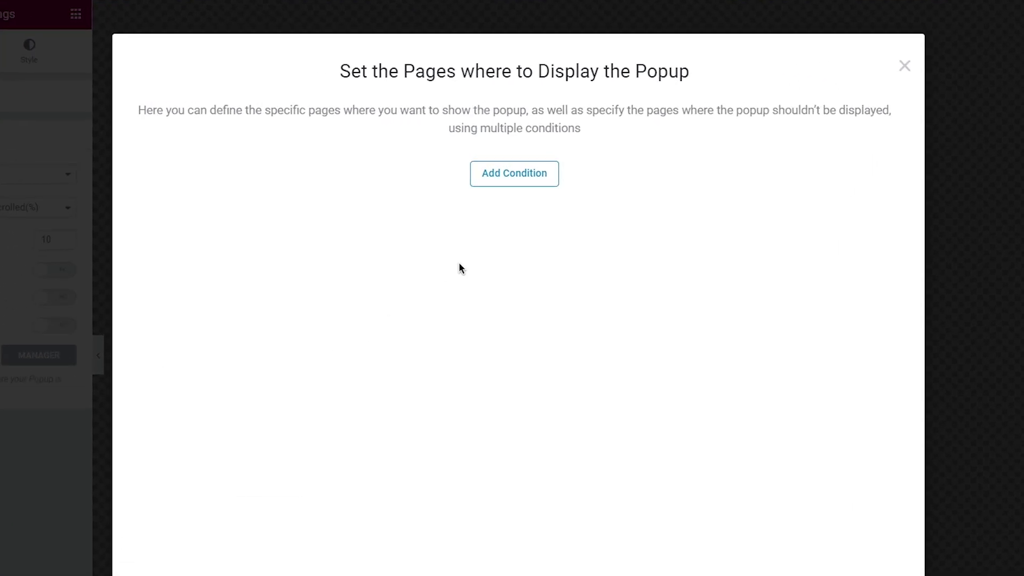
- Include the popup on the Entire Site, save the condition and publish the popup
left_click(501, 176)
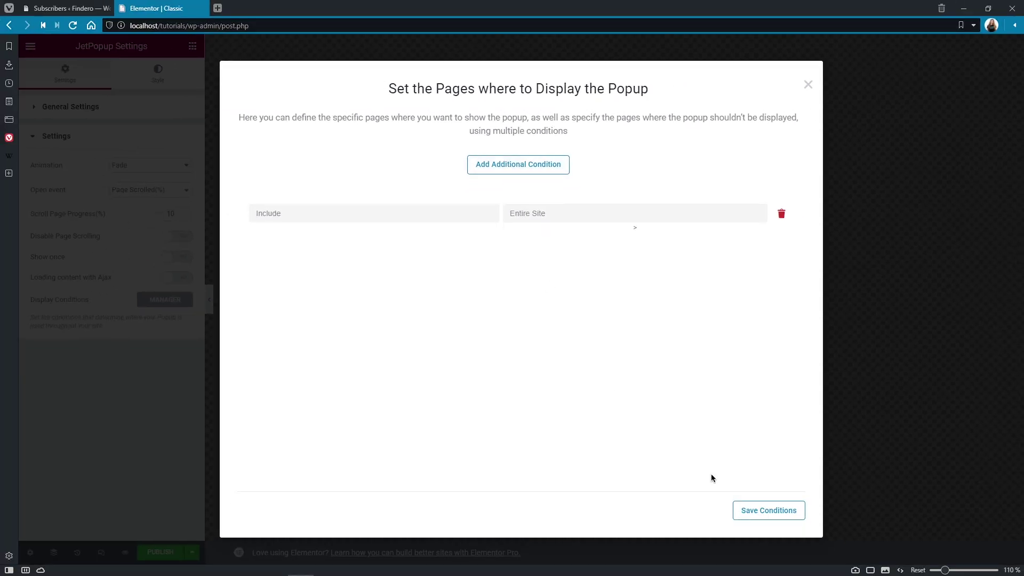
left_click(765, 510)
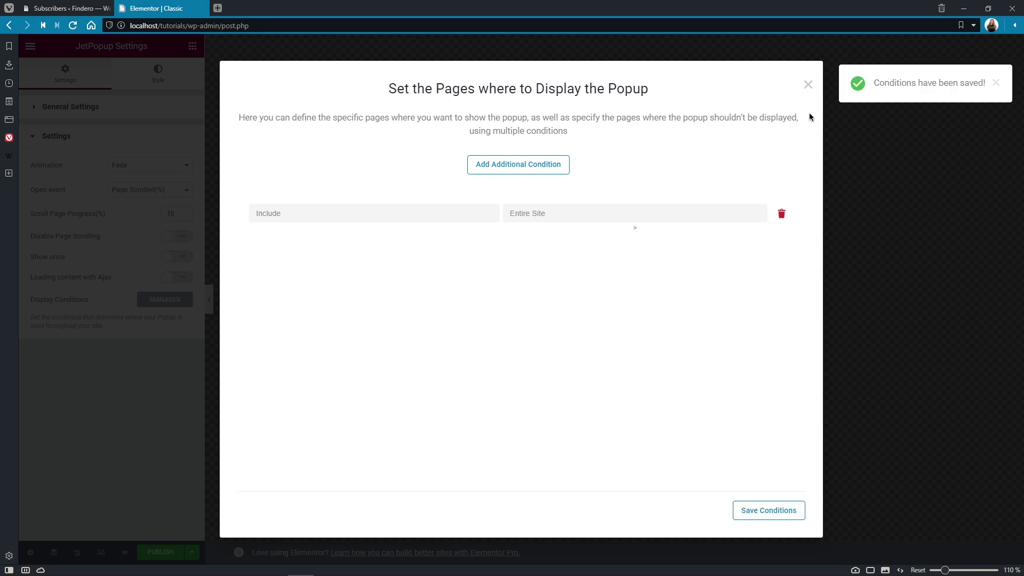
left_click(808, 84)
left_click(163, 553)
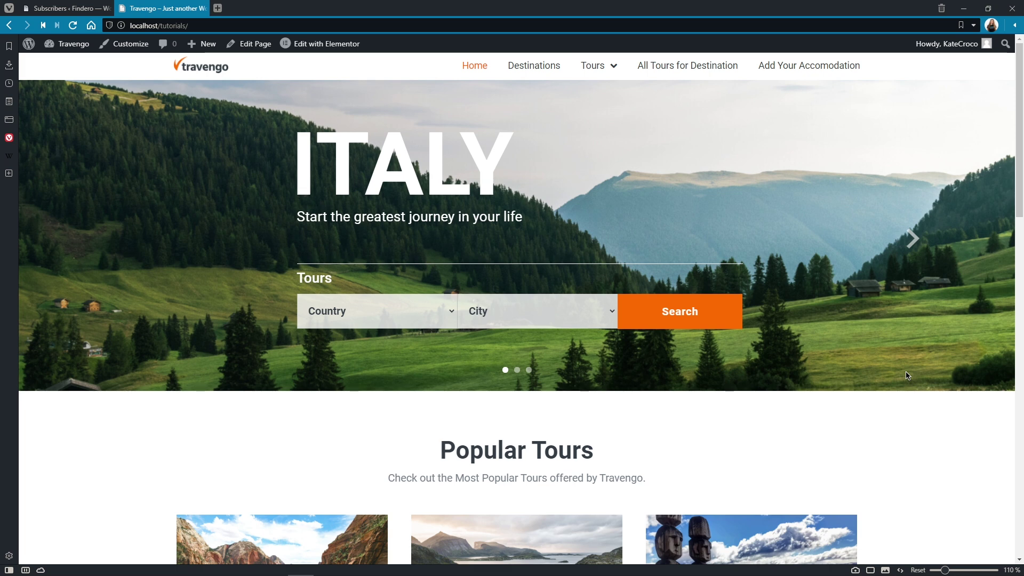
- Fill the popup with a test first name, last name and email, and submit it
scroll(906, 374, "down", 2)
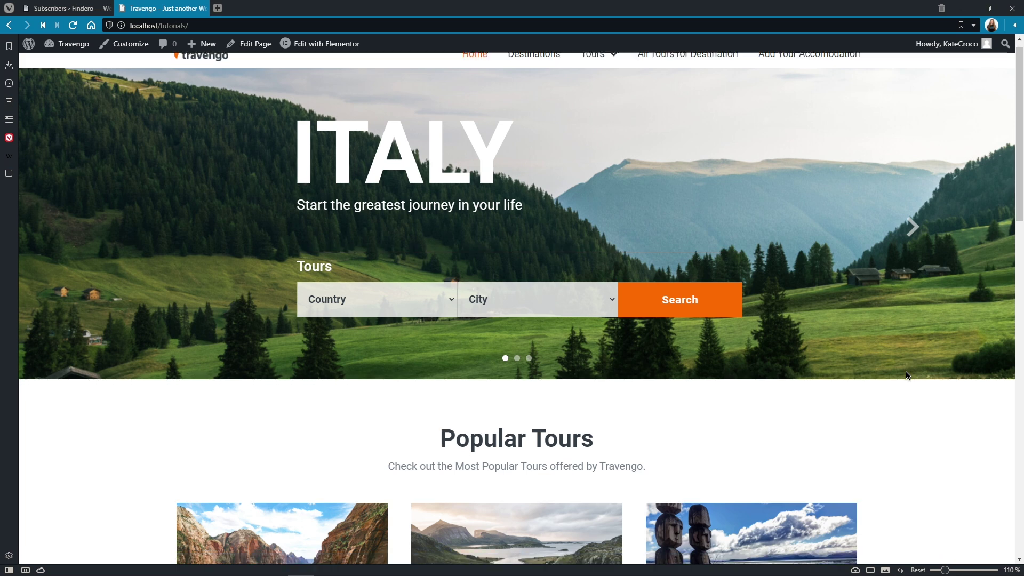
scroll(905, 375, "down", 2)
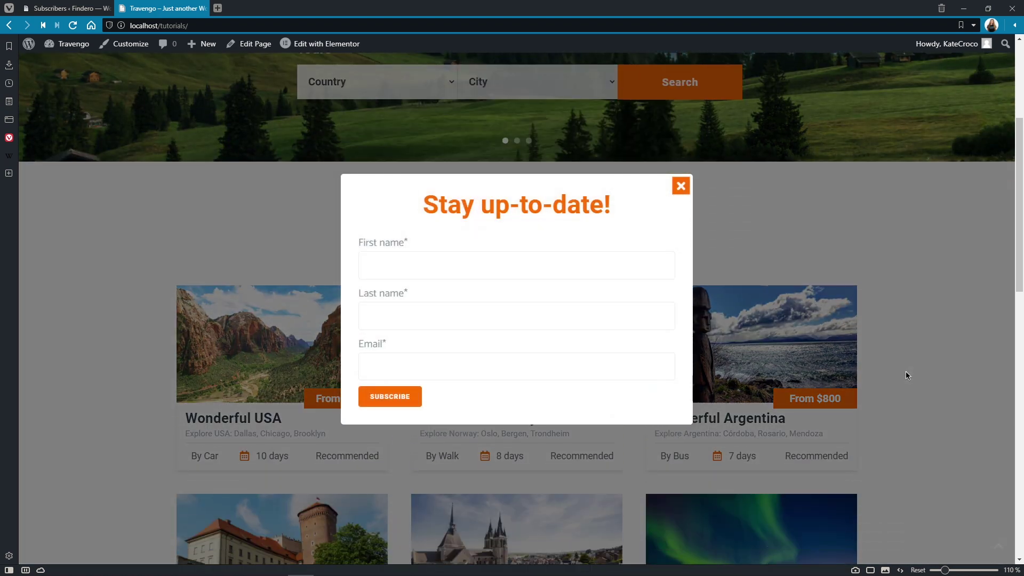
left_click(618, 268)
key("Tab")
key("Tab")
type("croco-test@t")
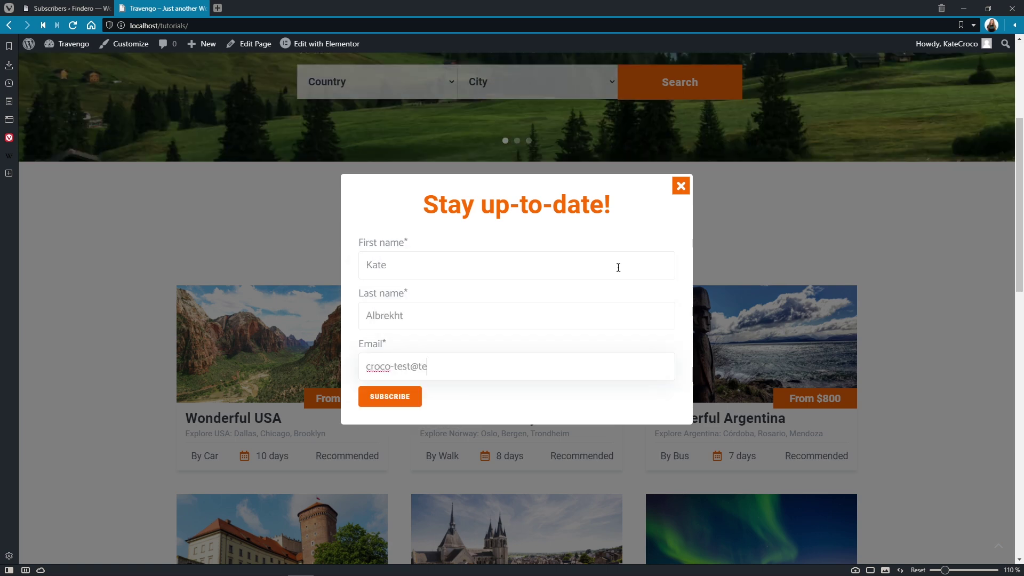
type("est.com")
left_click(414, 396)
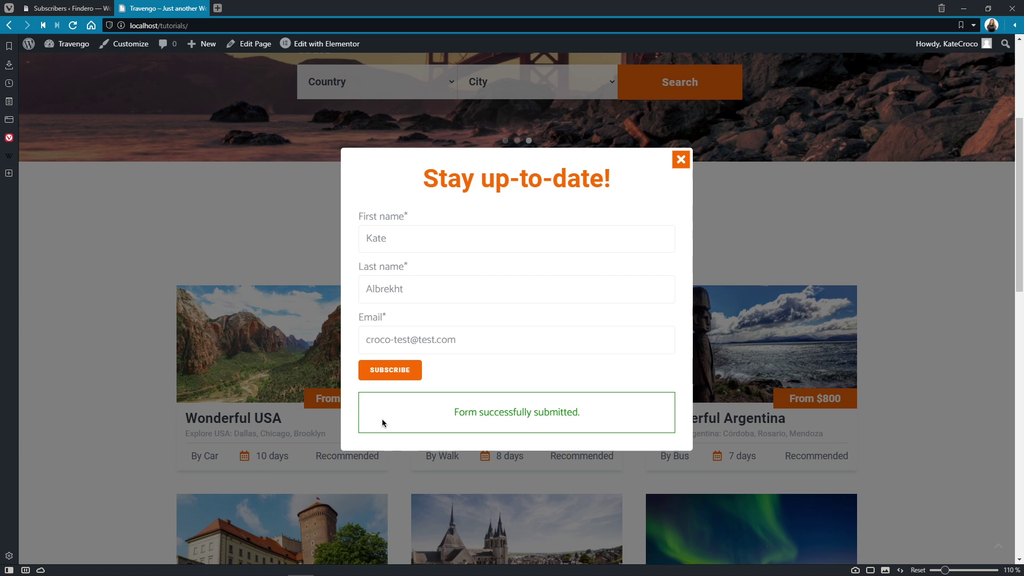
left_click(60, 9)
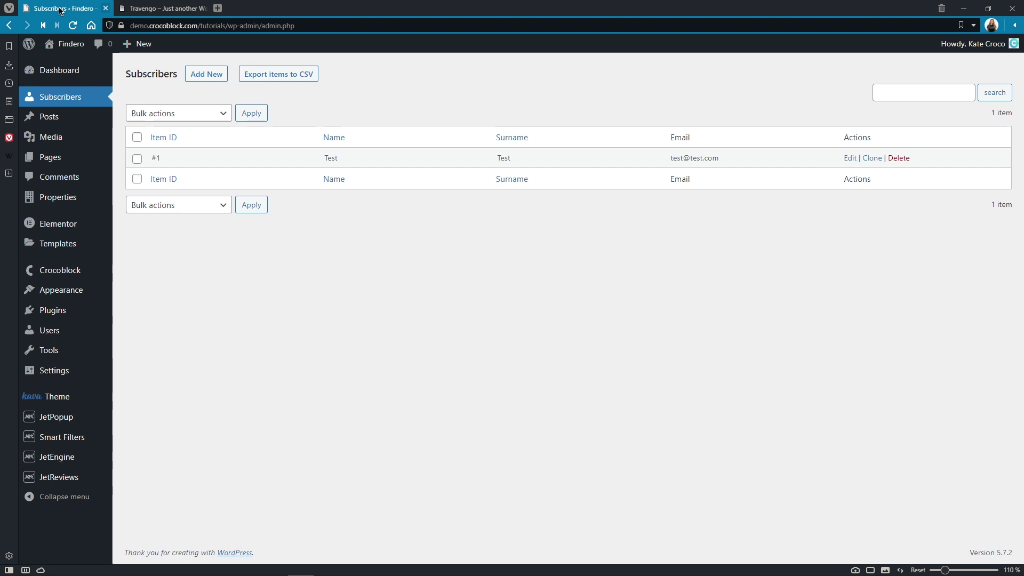
- Reload the Subscribers list and open entry #2 for editing
left_click(76, 106)
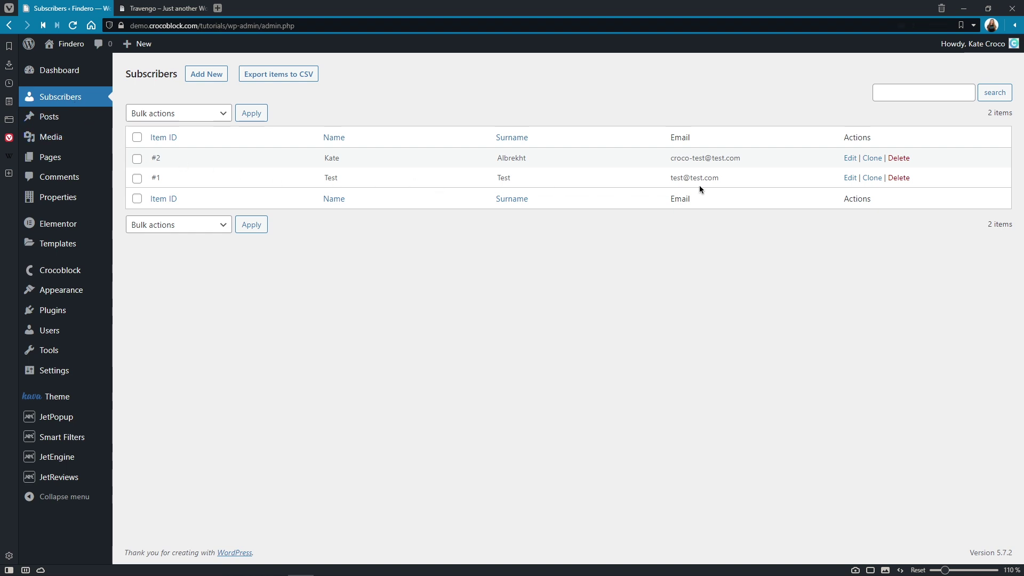
left_click(850, 158)
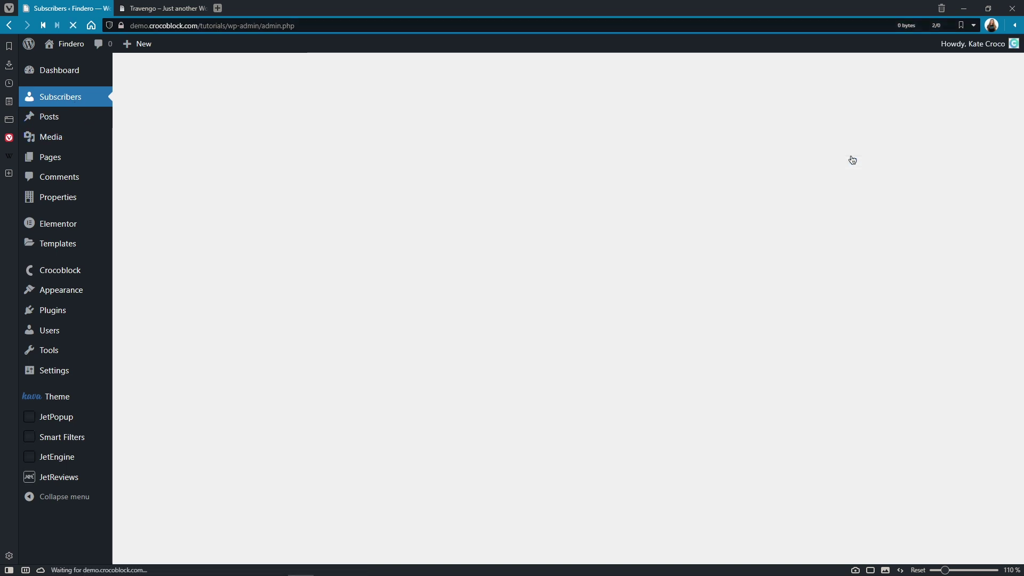